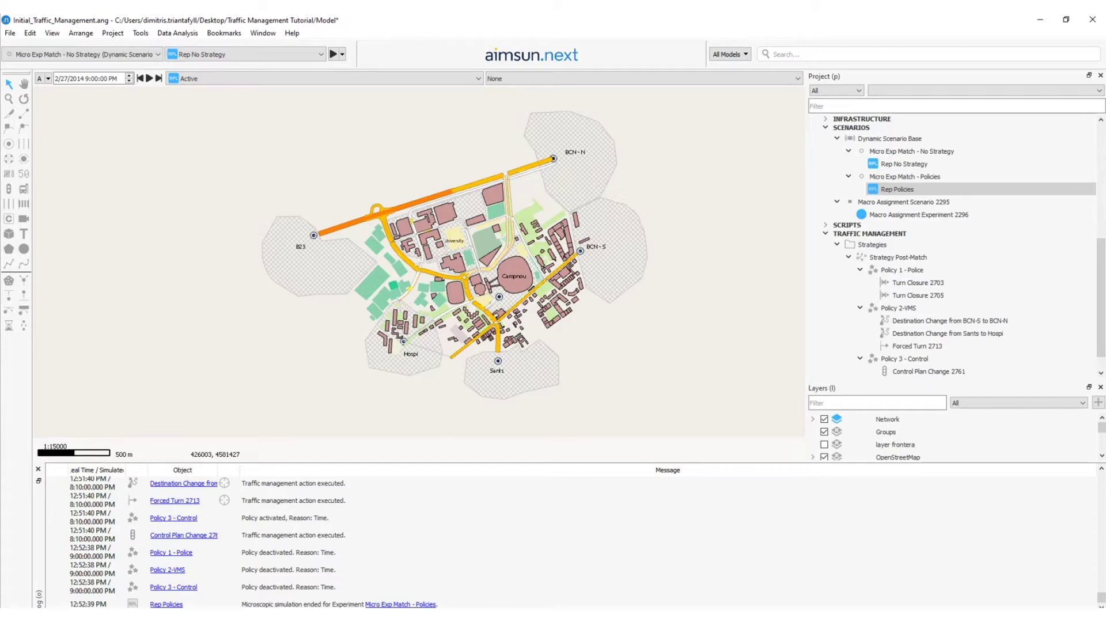
# Inspect the properties of the Det_Campnou detector on the road section leading to the Campnou centroid
pyautogui.scroll(5, 495, 300)
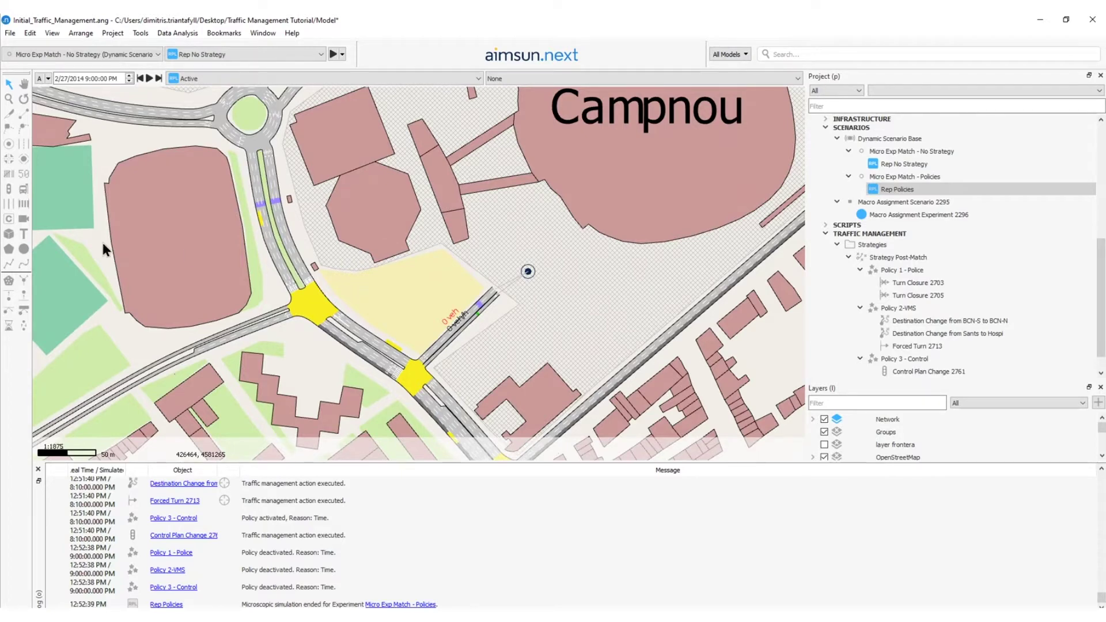
pyautogui.doubleClick(506, 300)
pyautogui.moveTo(449, 133); pyautogui.dragTo(374, 136)
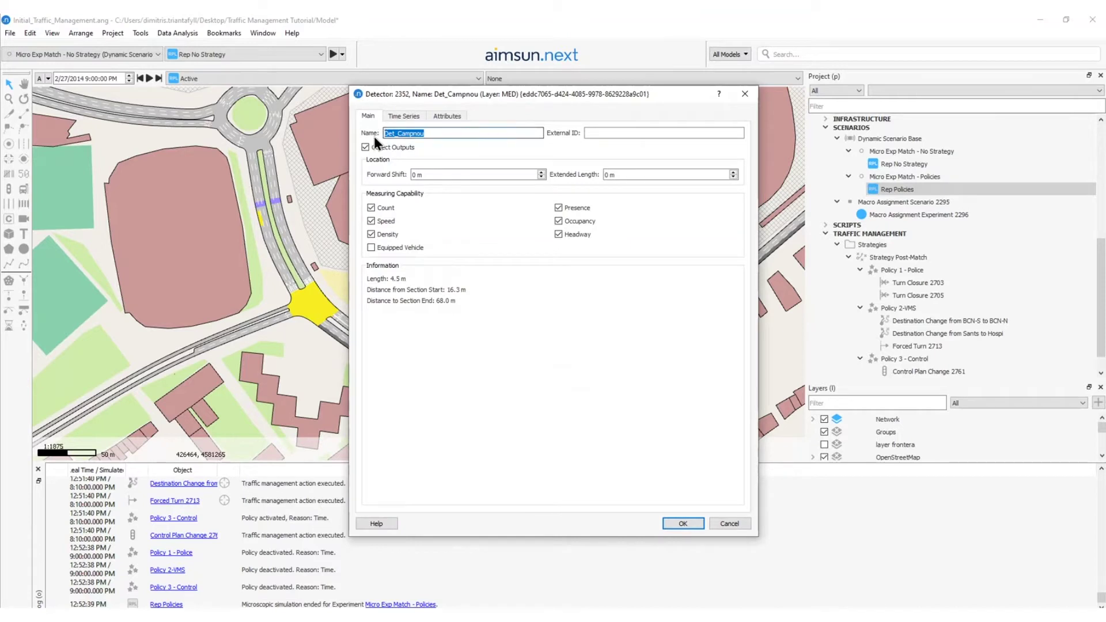
pyautogui.click(597, 134)
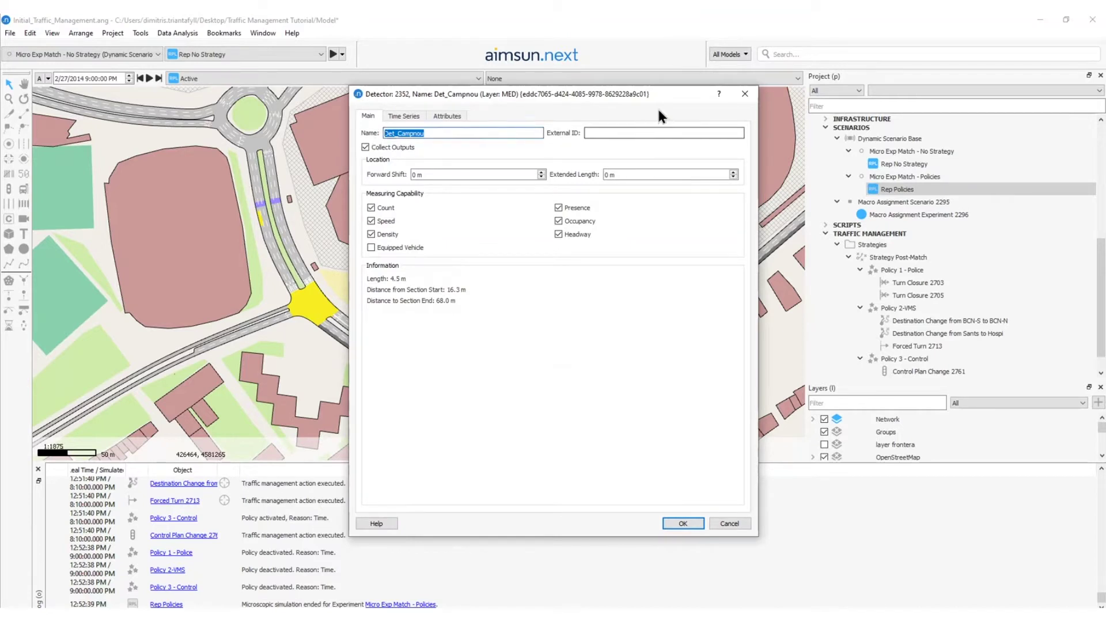
pyautogui.click(746, 94)
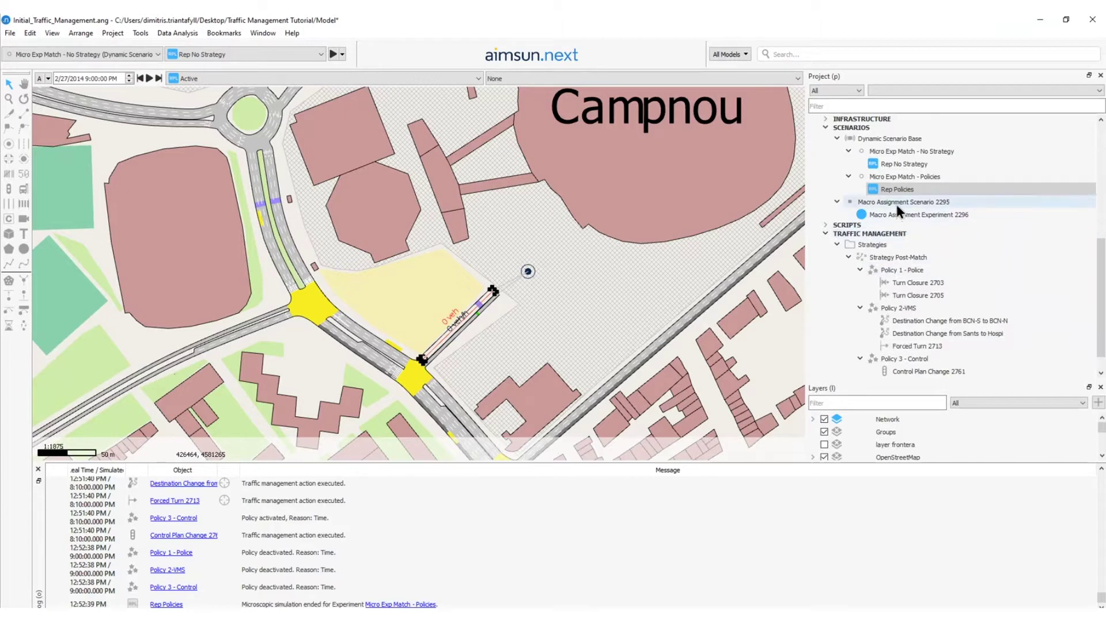
# Set the detection interval in the outputs of Dynamic Scenario Base to 00:02:00
pyautogui.click(893, 139)
pyautogui.doubleClick(892, 140)
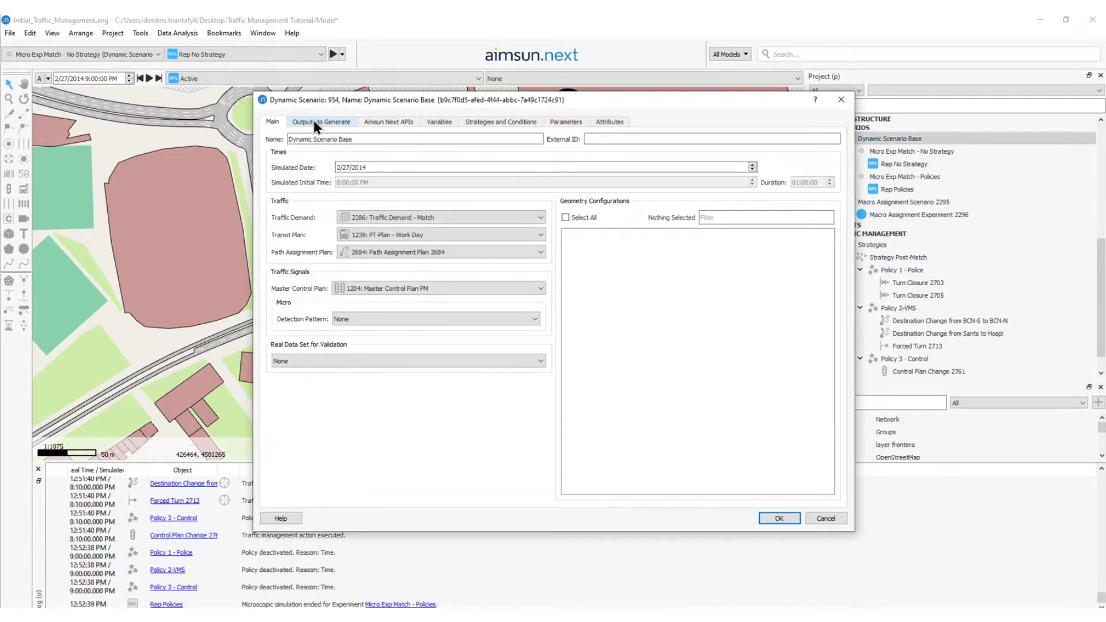
pyautogui.click(320, 122)
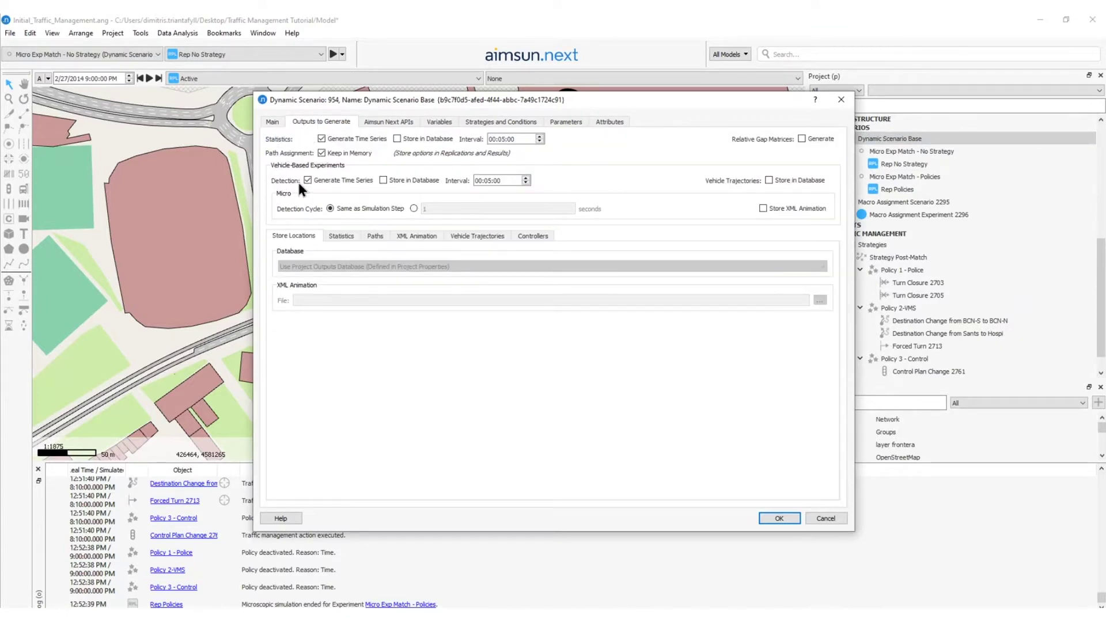
pyautogui.doubleClick(489, 181)
pyautogui.write('02')
pyautogui.press('Right')
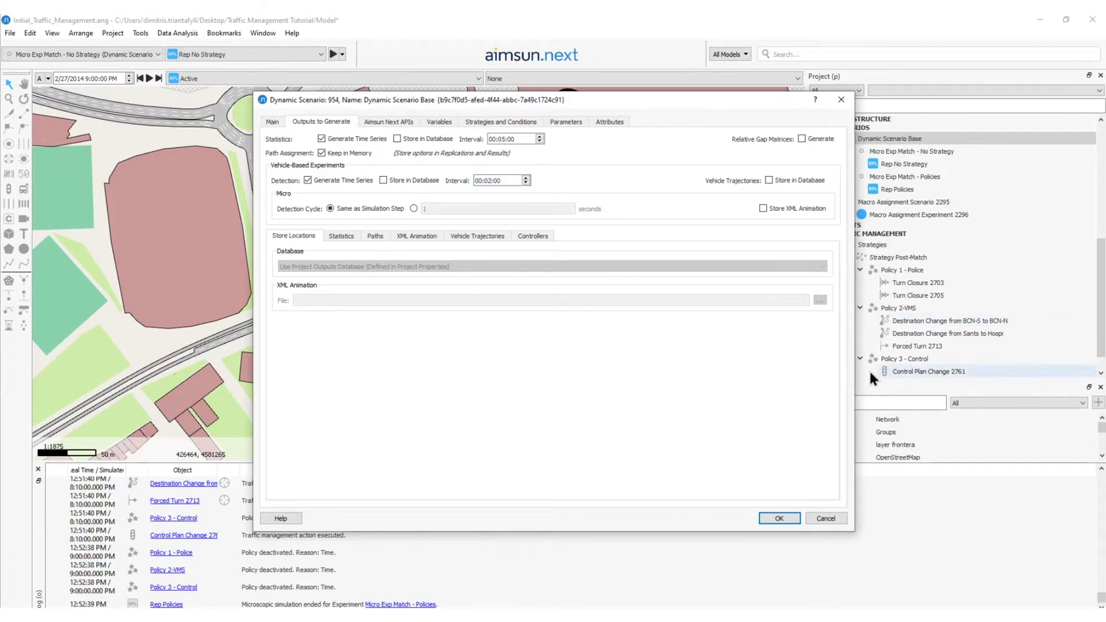
pyautogui.click(778, 518)
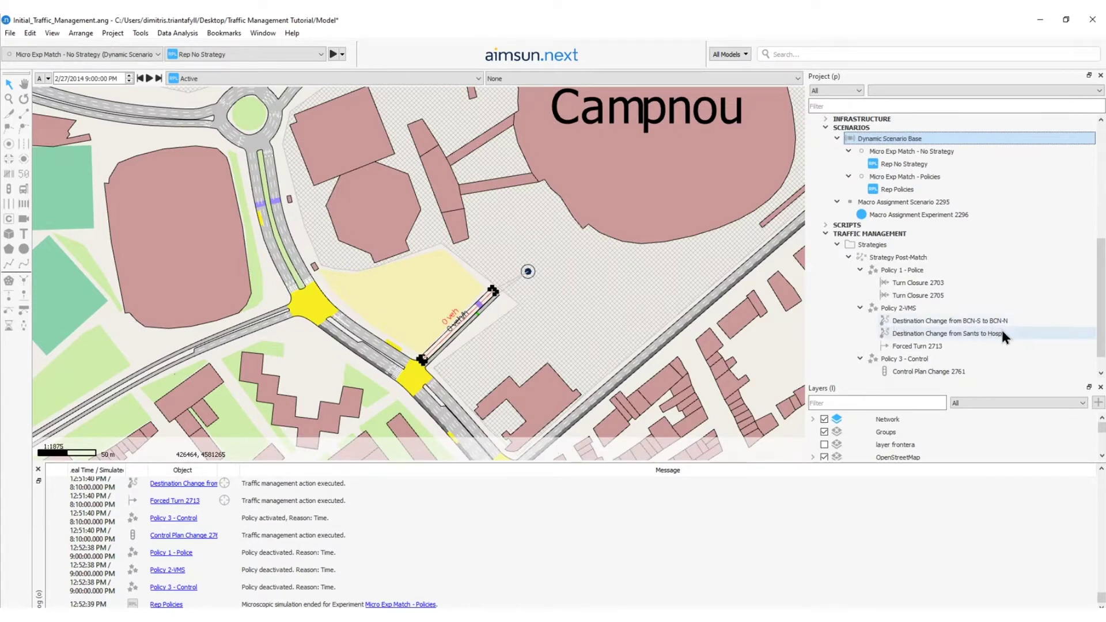
# Create a new traffic management trigger and name it Trigger Activation
pyautogui.scroll(-1, 979, 328)
pyautogui.rightClick(889, 218)
pyautogui.moveTo(910, 222)
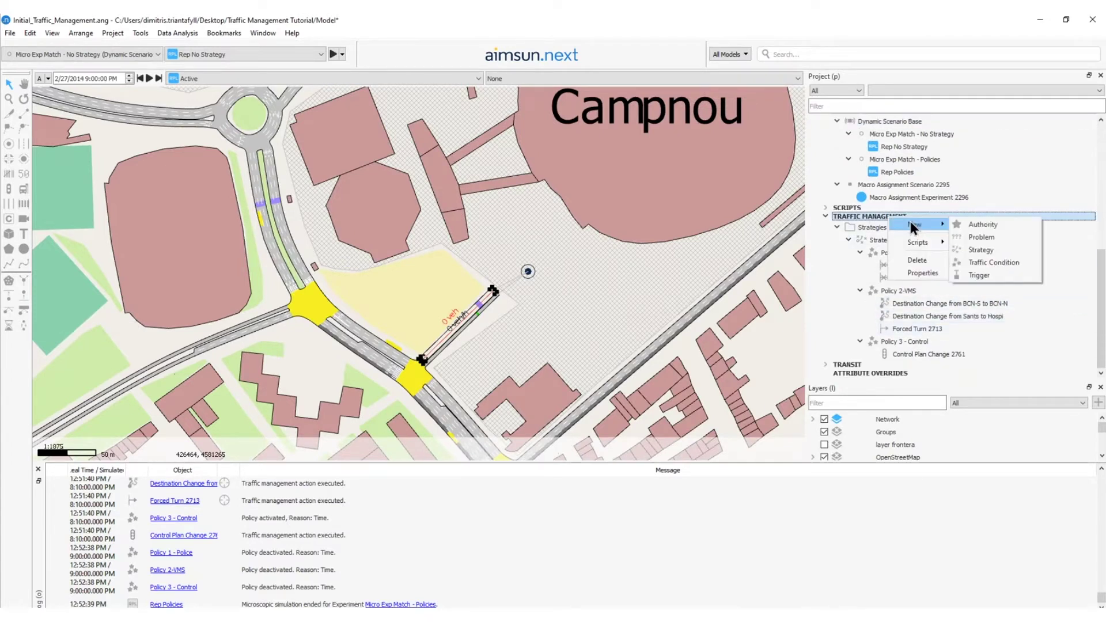
pyautogui.click(981, 274)
pyautogui.click(890, 355)
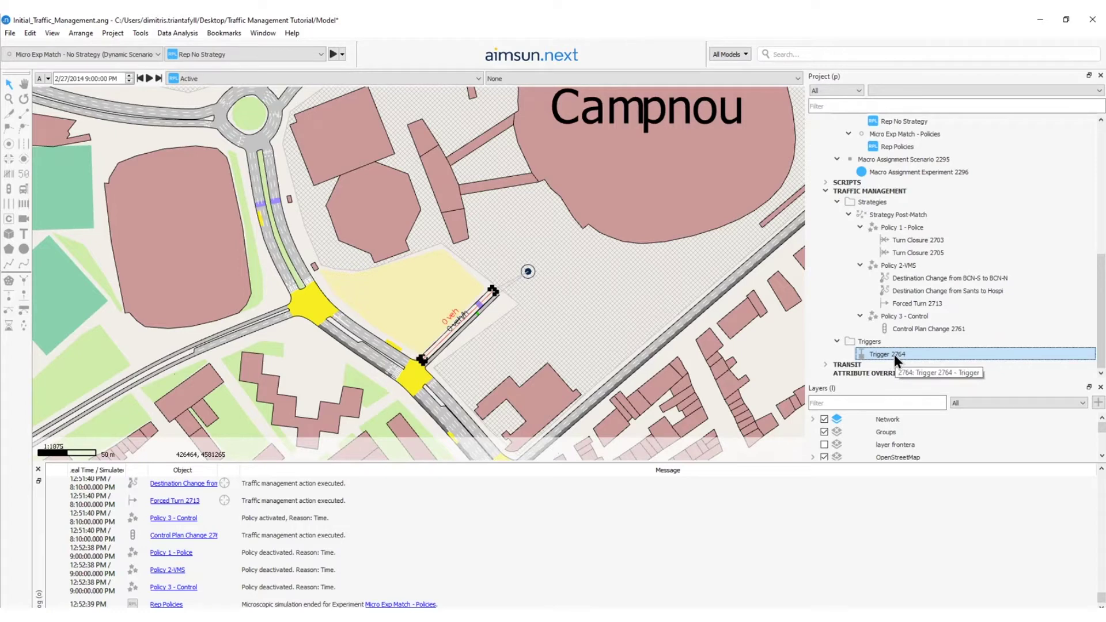
pyautogui.rightClick(894, 354)
pyautogui.doubleClick(890, 354)
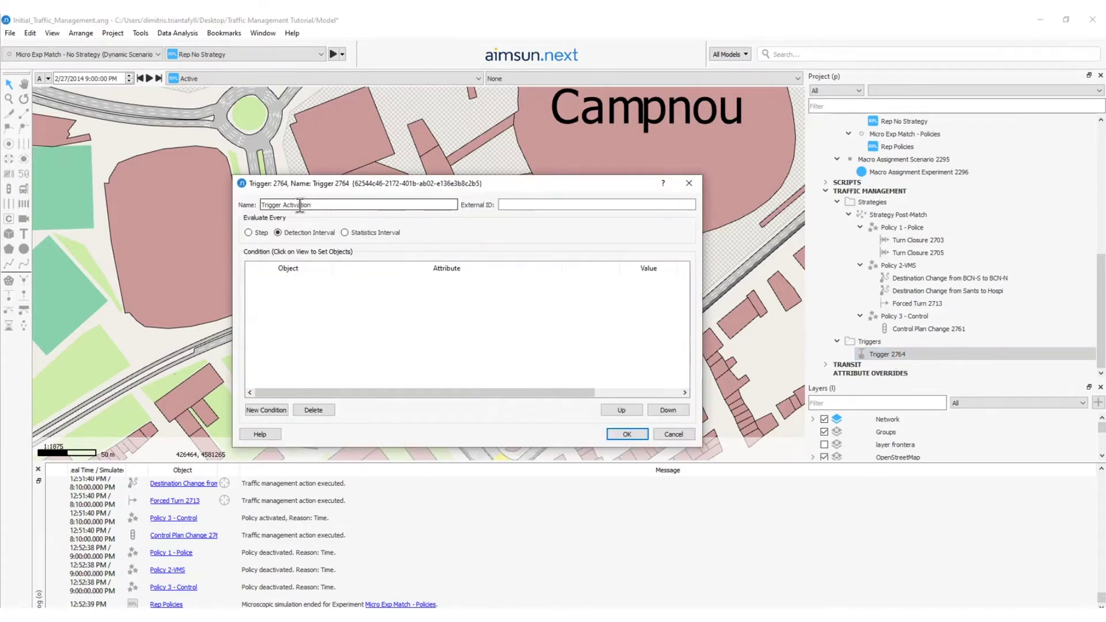
pyautogui.doubleClick(290, 205)
pyautogui.write('Activation')
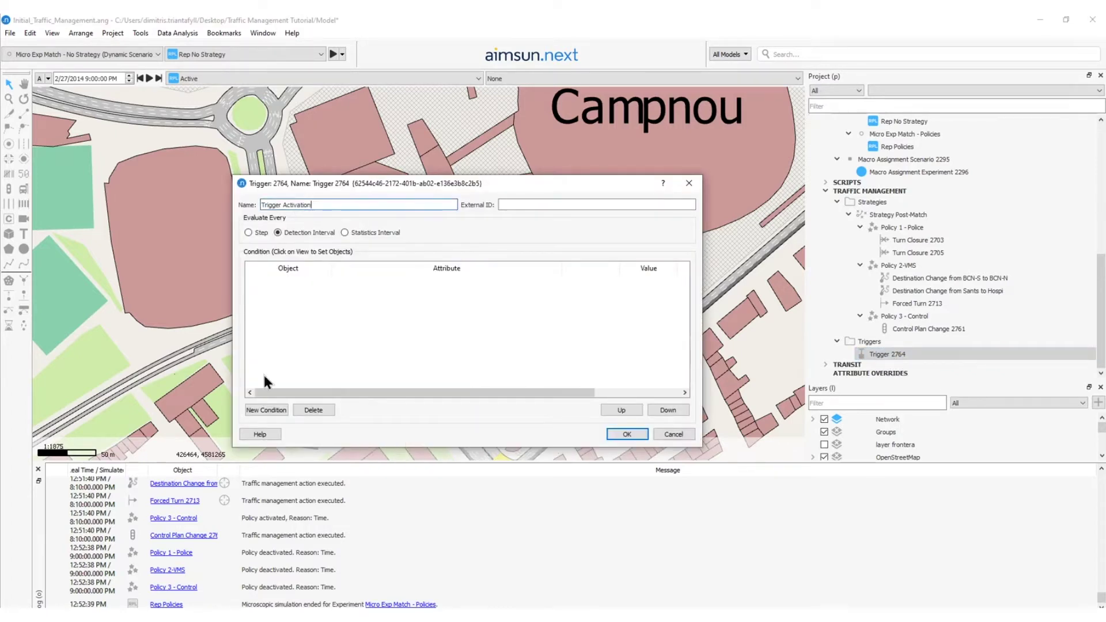
# Add a condition to Trigger Activation based on the Occupancy attribute of the Det_Campnou detector
pyautogui.click(274, 409)
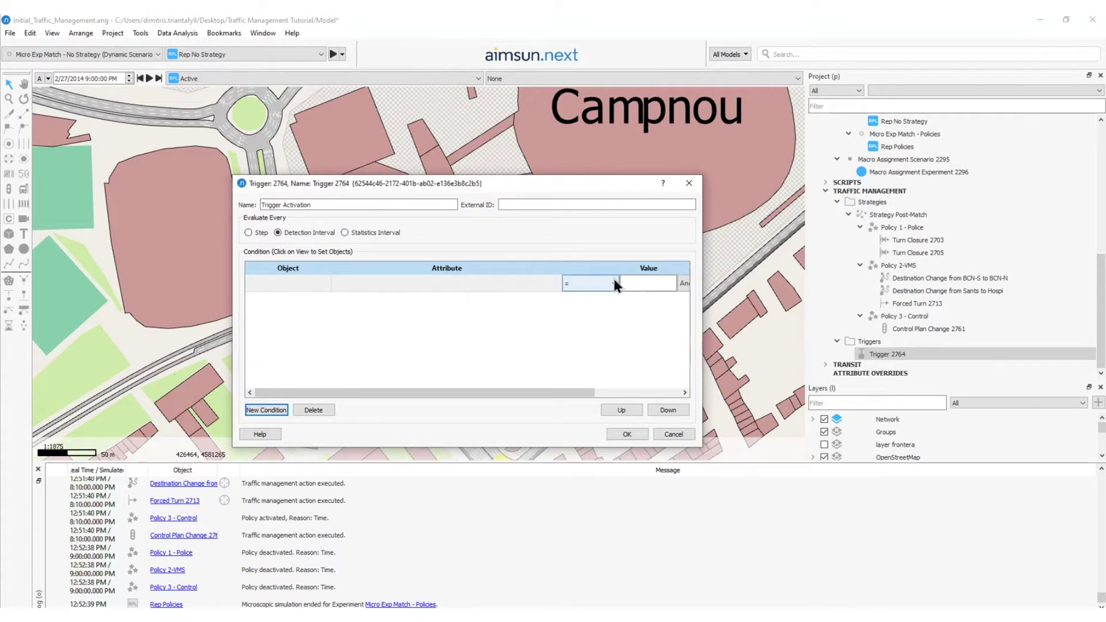
pyautogui.click(268, 284)
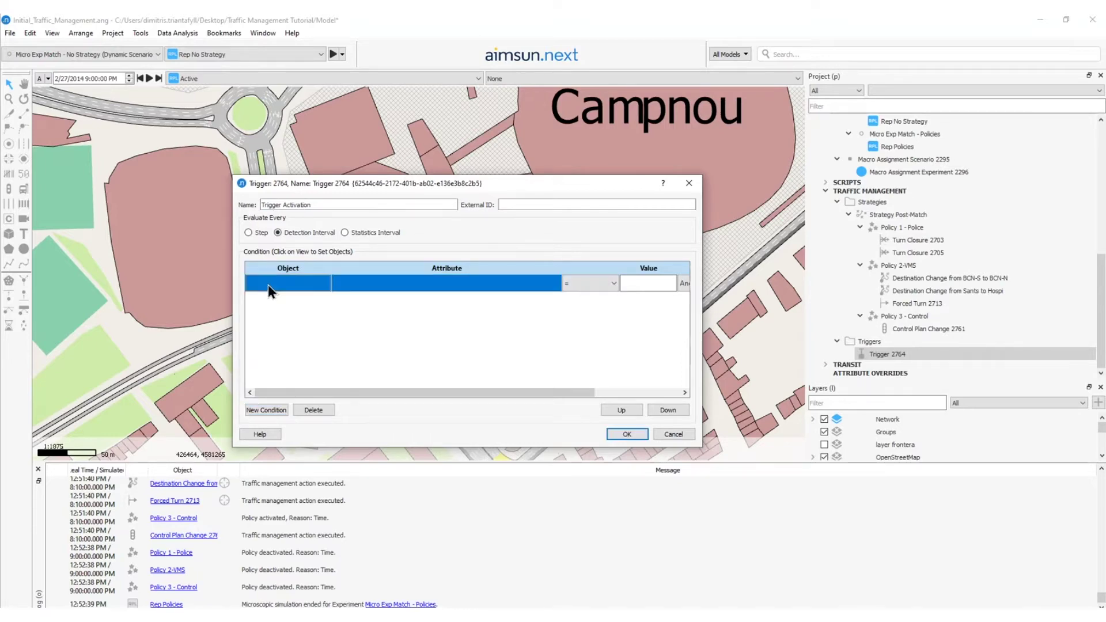
pyautogui.moveTo(368, 187); pyautogui.dragTo(688, 168)
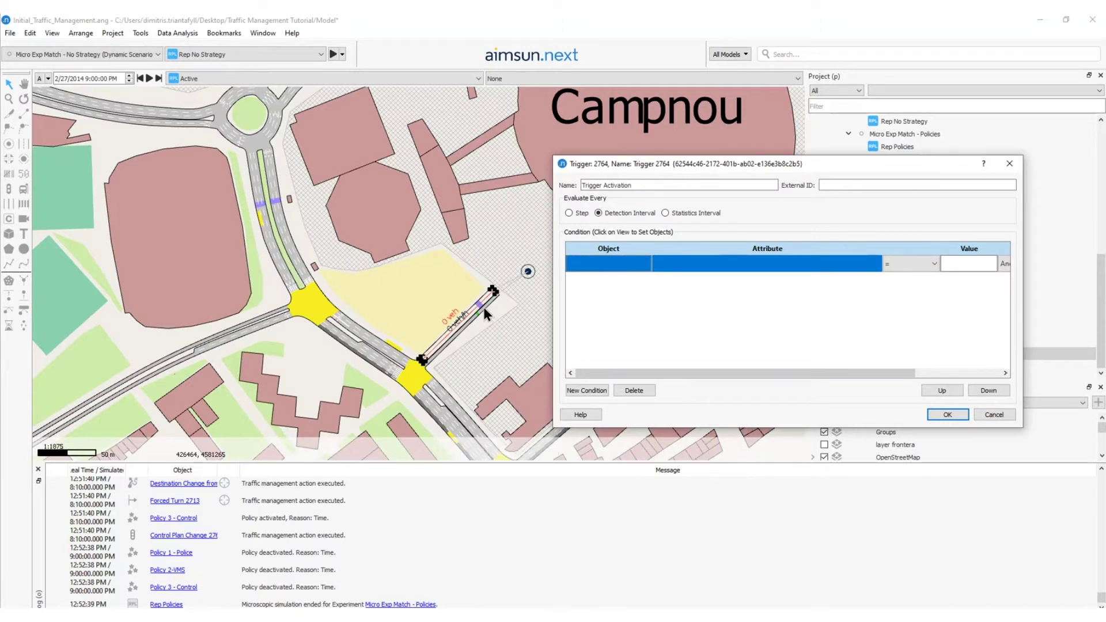
pyautogui.click(482, 306)
pyautogui.click(685, 265)
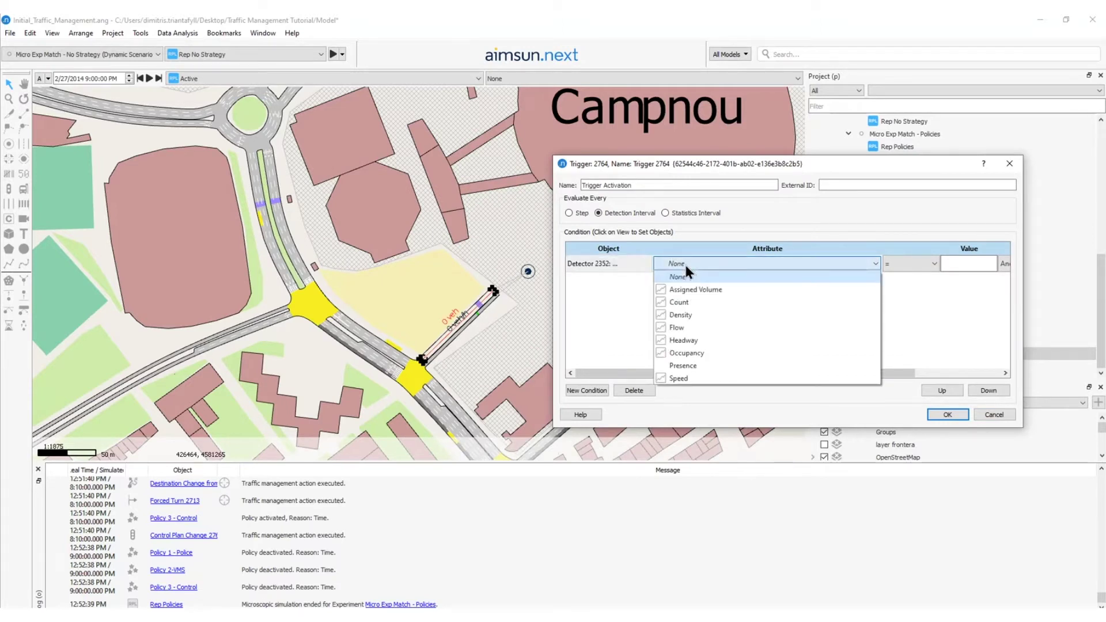
pyautogui.click(685, 352)
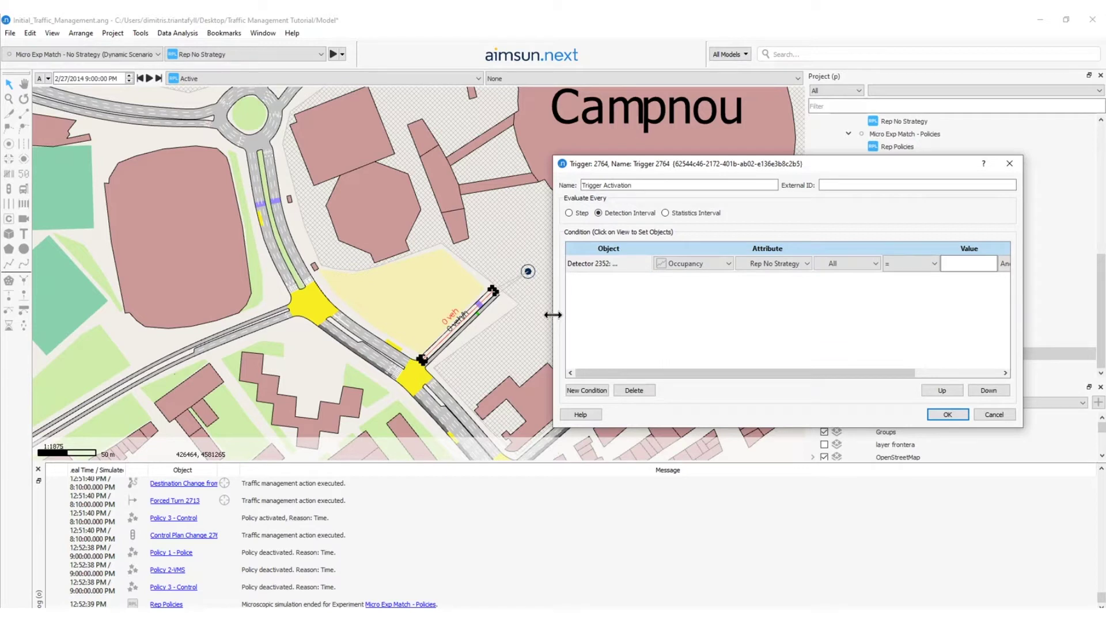
# Make the activation condition use Rep Policies with occupancy greater than 80, and save the trigger
pyautogui.moveTo(553, 315); pyautogui.dragTo(505, 315)
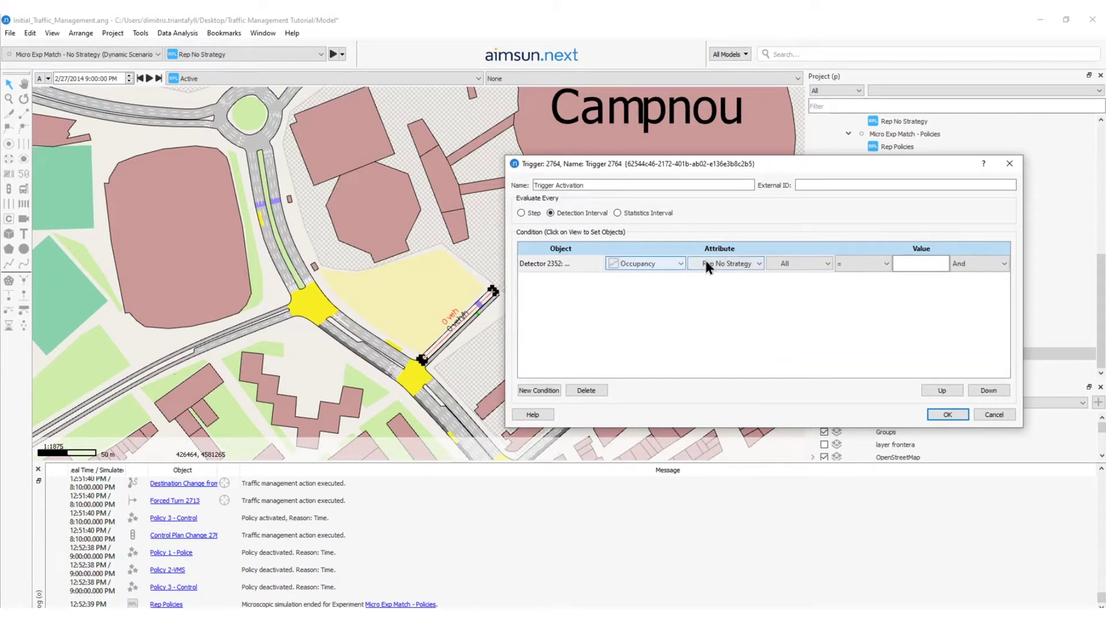
pyautogui.click(724, 265)
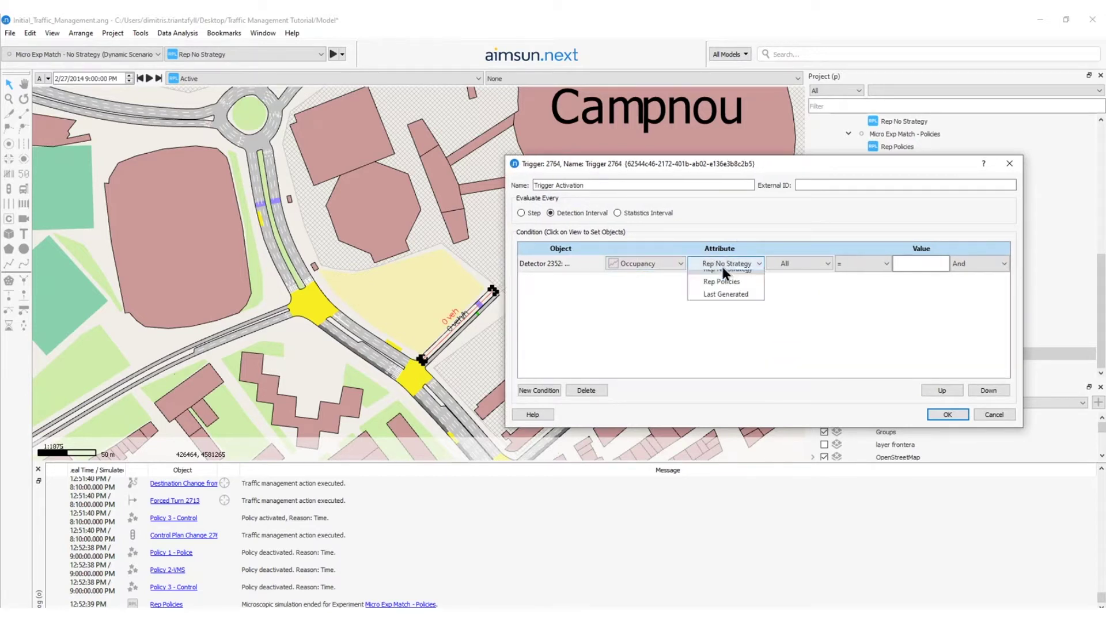
pyautogui.click(725, 288)
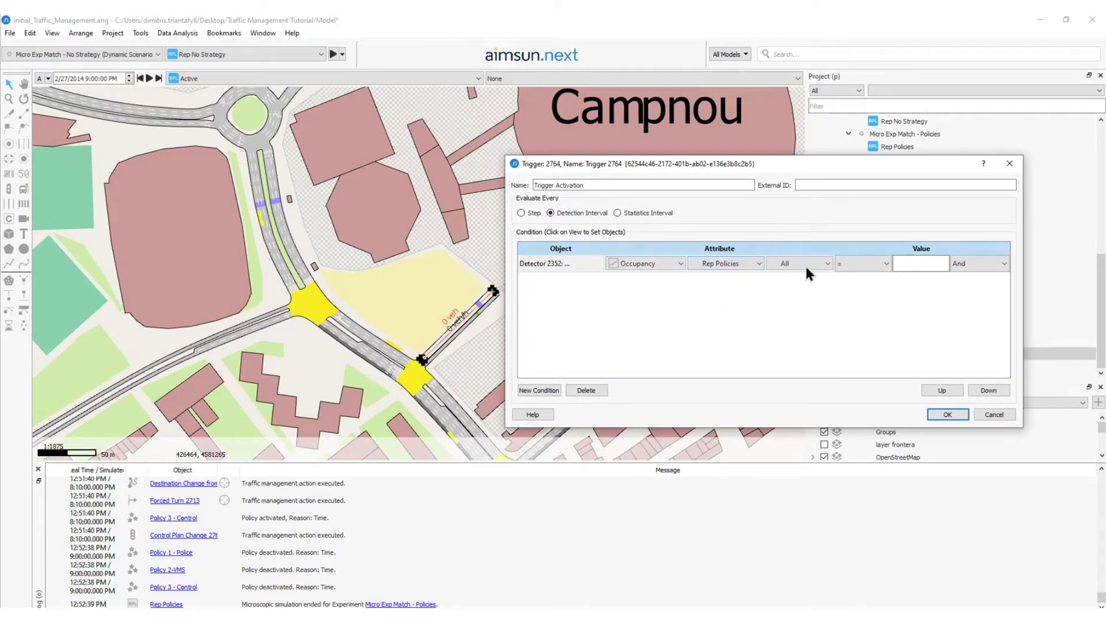
pyautogui.click(885, 264)
pyautogui.click(867, 295)
pyautogui.click(915, 262)
pyautogui.write('80')
pyautogui.press('Return')
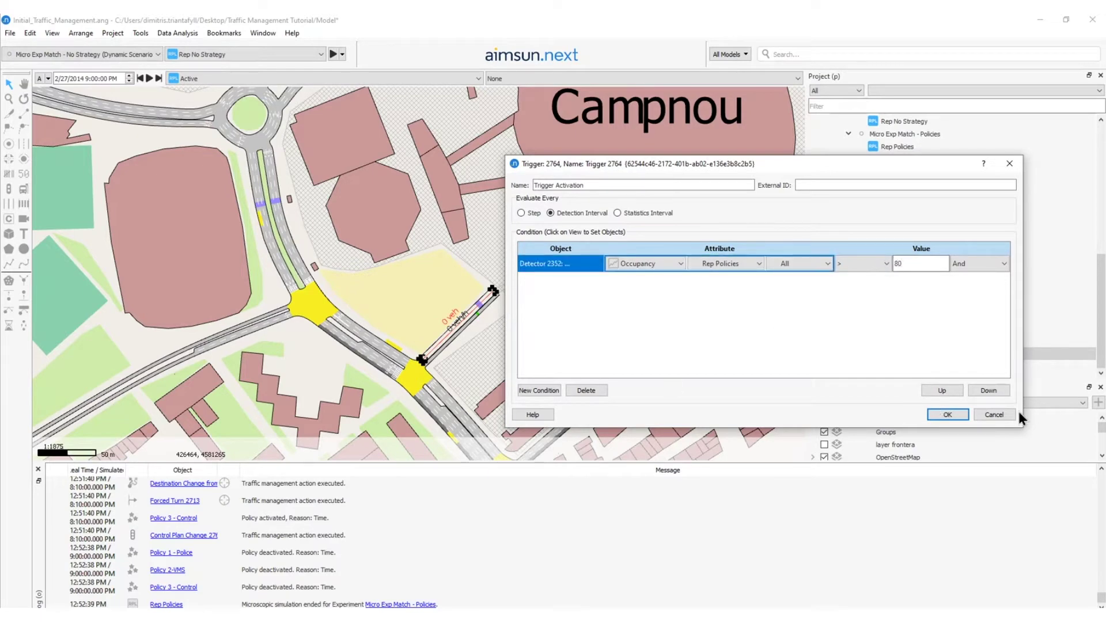
pyautogui.click(954, 412)
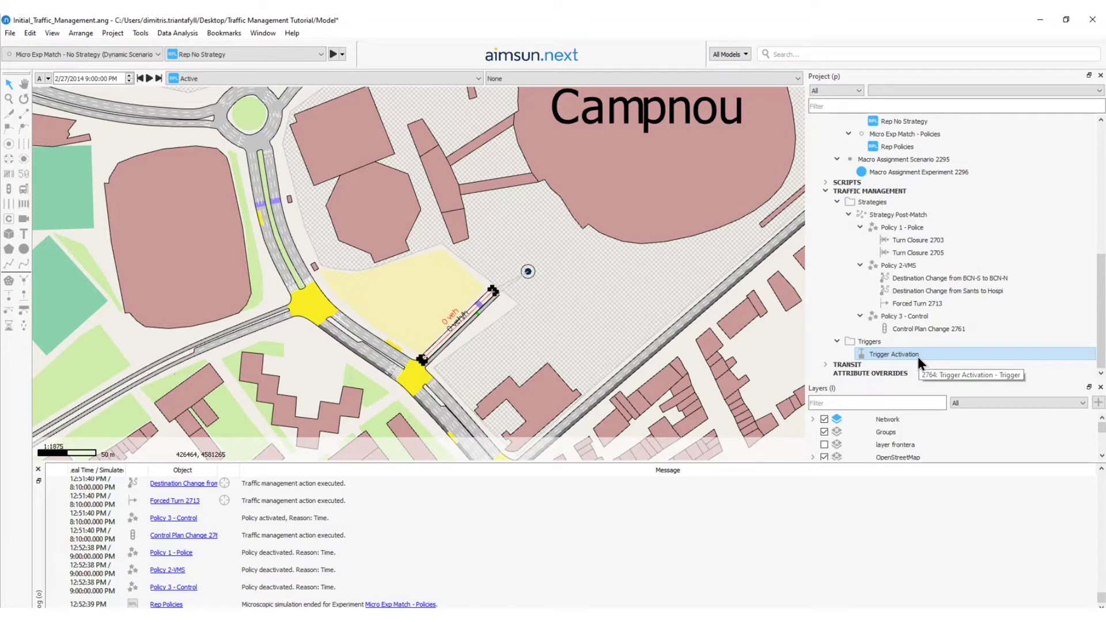
# Create a second trigger and name it Trigger Deactivation
pyautogui.click(897, 354)
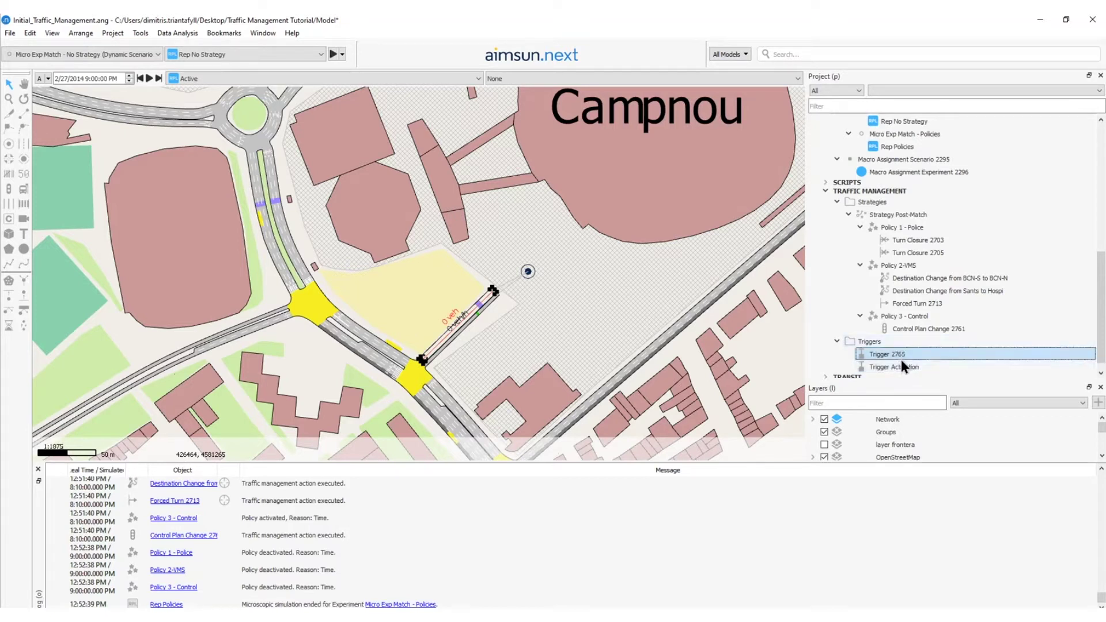
pyautogui.doubleClick(899, 354)
pyautogui.doubleClick(353, 205)
pyautogui.write('Deactivation')
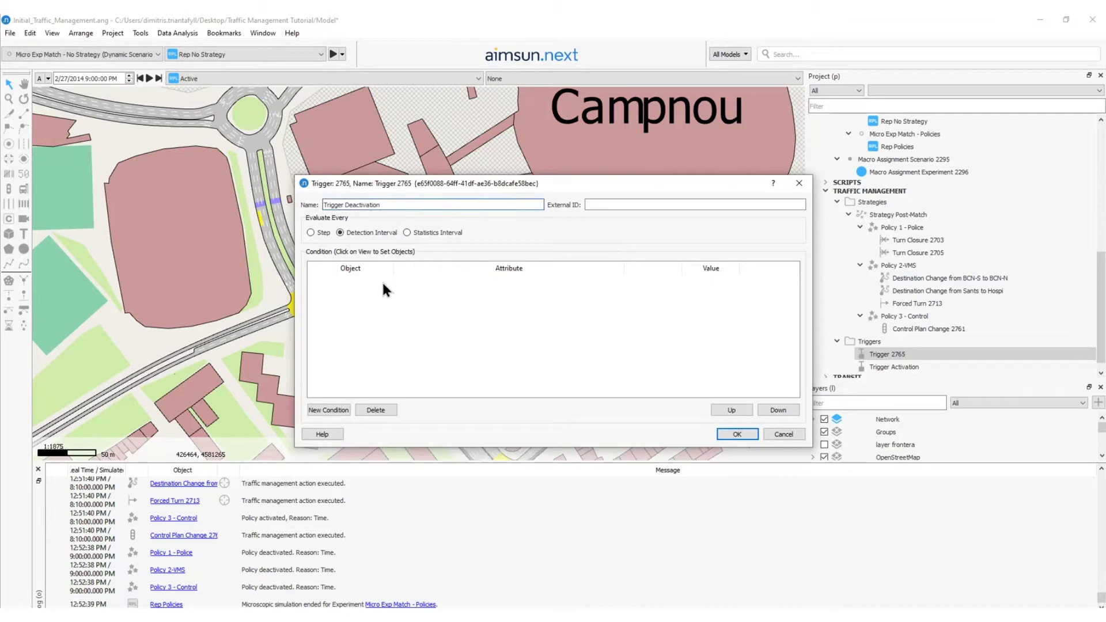
# Add a condition to Trigger Deactivation on the Det_Campnou detector's Occupancy for Rep Policies and all vehicles
pyautogui.click(327, 410)
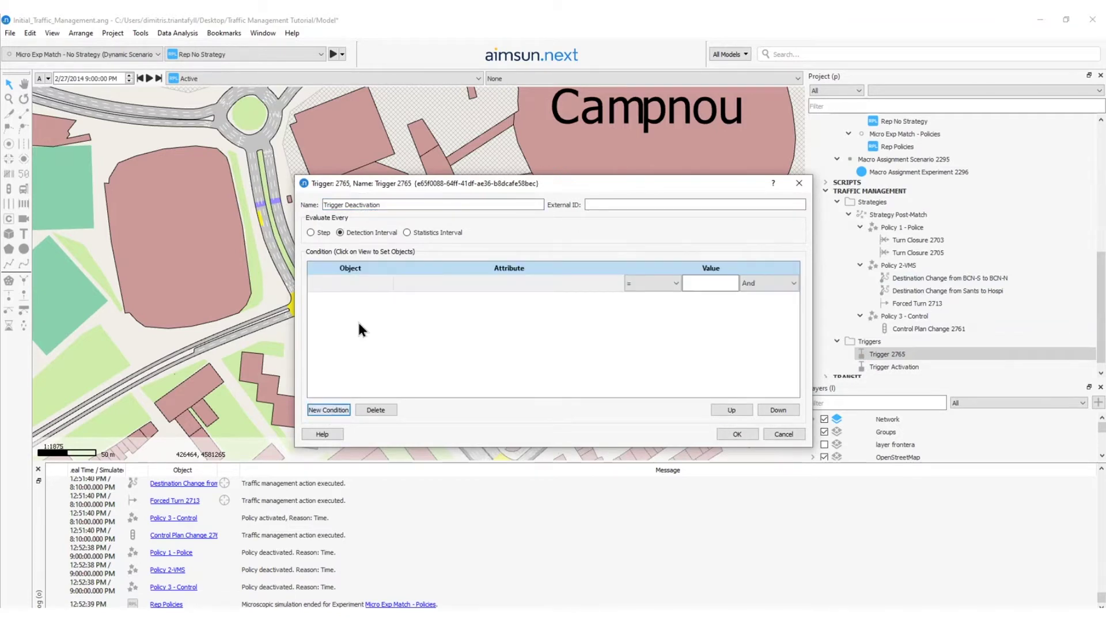
pyautogui.moveTo(395, 183); pyautogui.dragTo(599, 166)
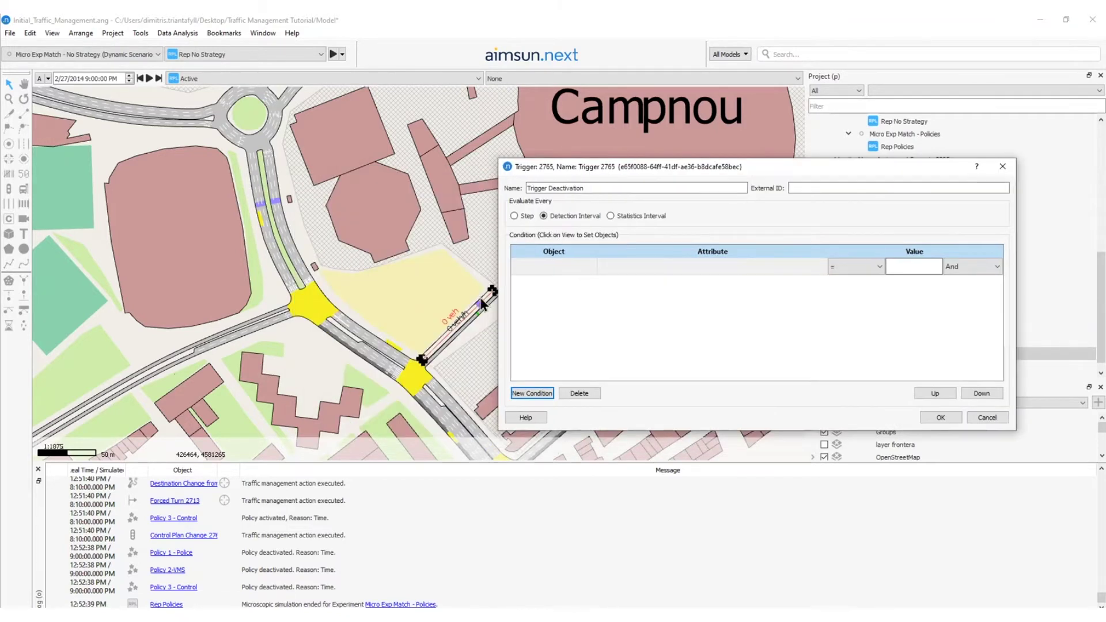
pyautogui.moveTo(479, 297); pyautogui.dragTo(420, 301)
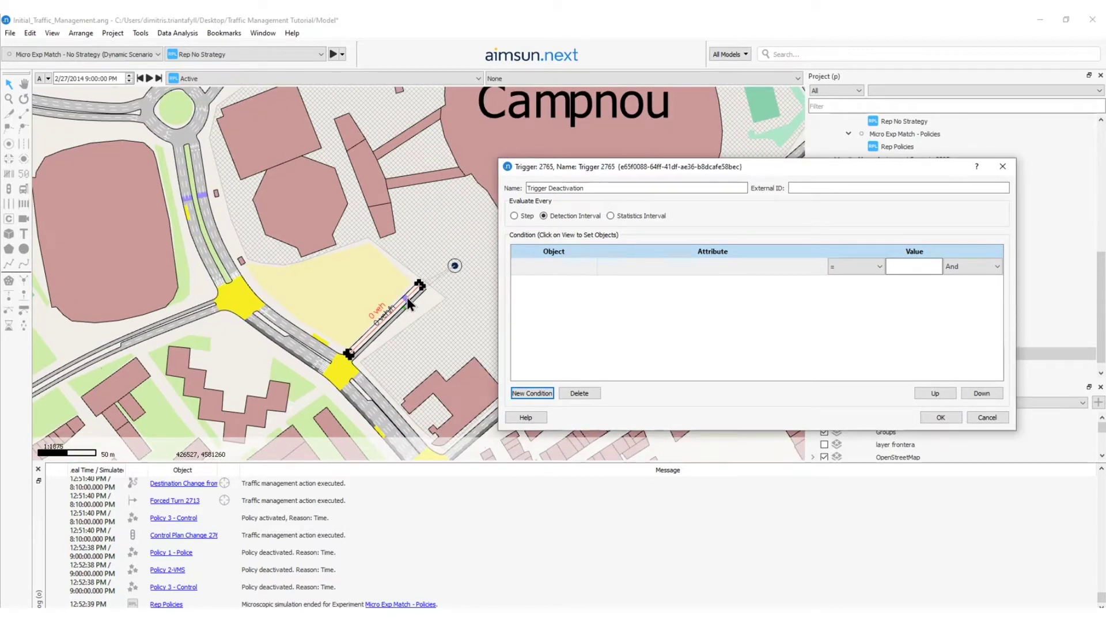
pyautogui.click(406, 298)
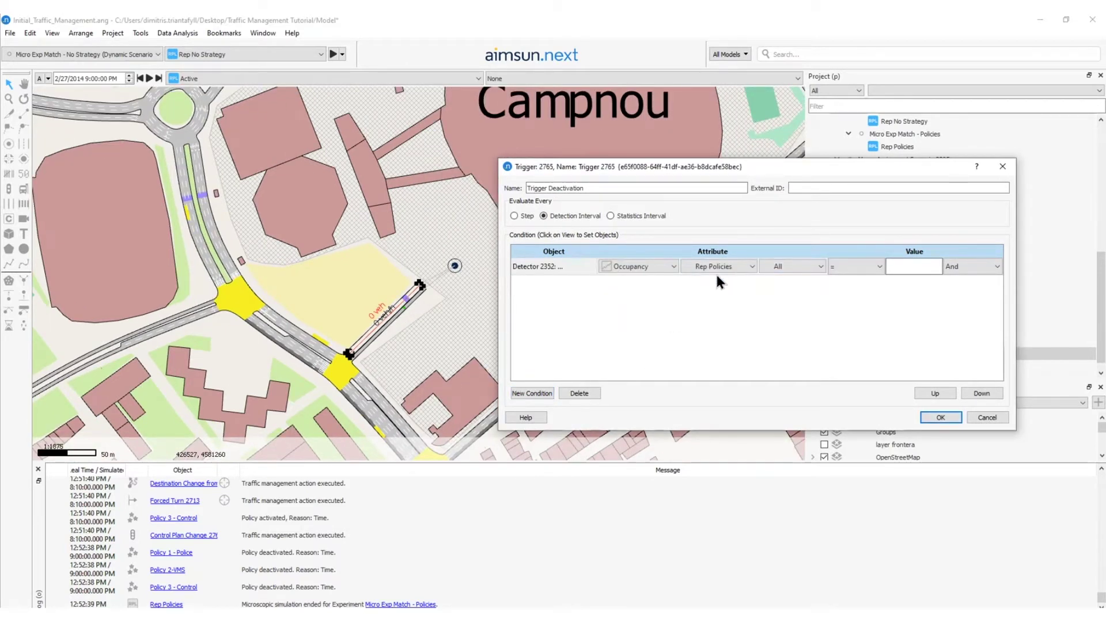
# Make the deactivation condition require occupancy less than 20, save the trigger and recheck its settings
pyautogui.click(855, 266)
pyautogui.click(846, 305)
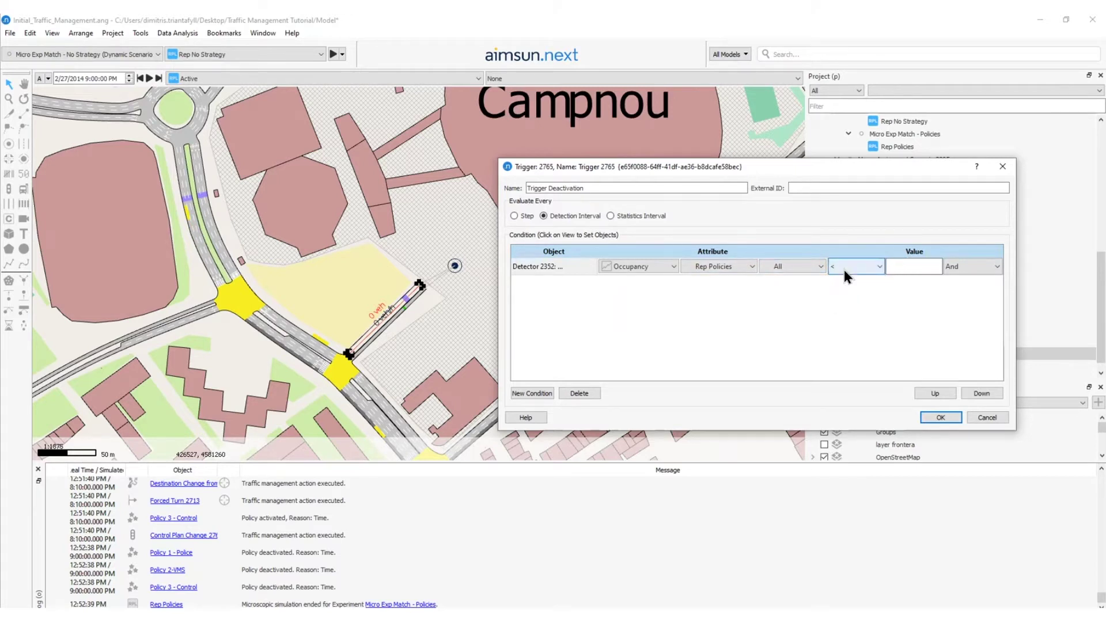
pyautogui.write('20')
pyautogui.click(670, 315)
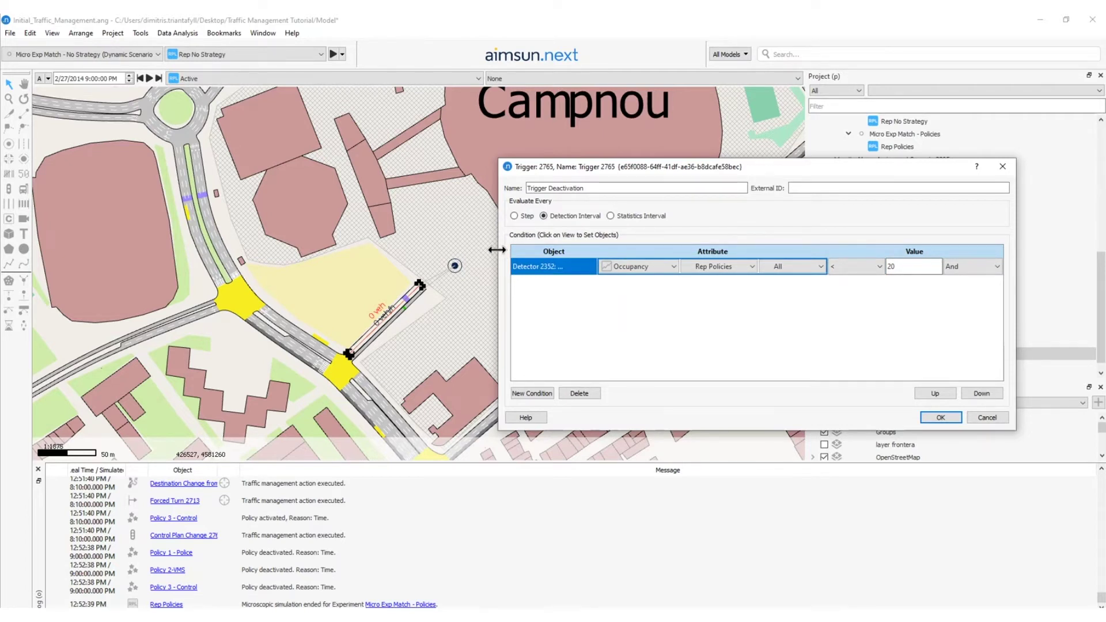
pyautogui.moveTo(496, 249); pyautogui.dragTo(481, 250)
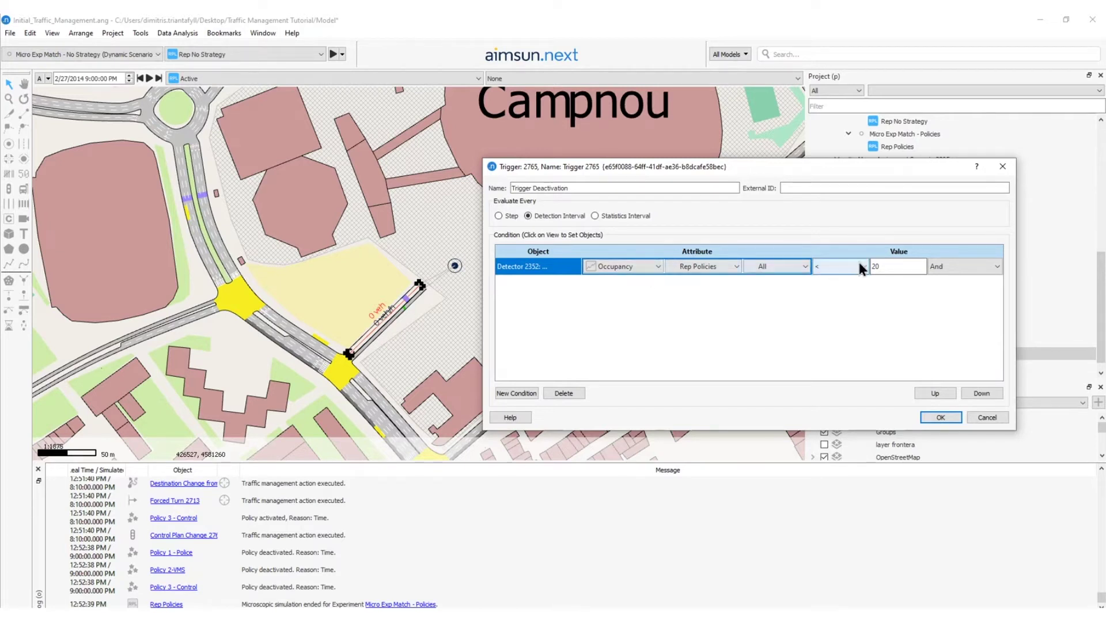
pyautogui.click(882, 268)
pyautogui.doubleClick(883, 269)
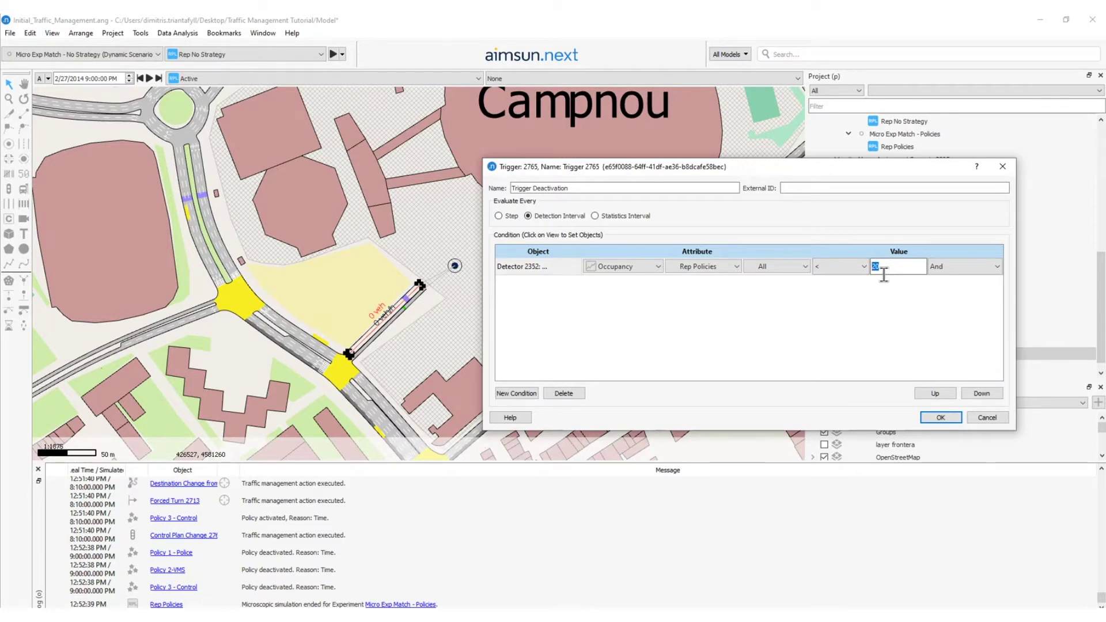
pyautogui.click(940, 417)
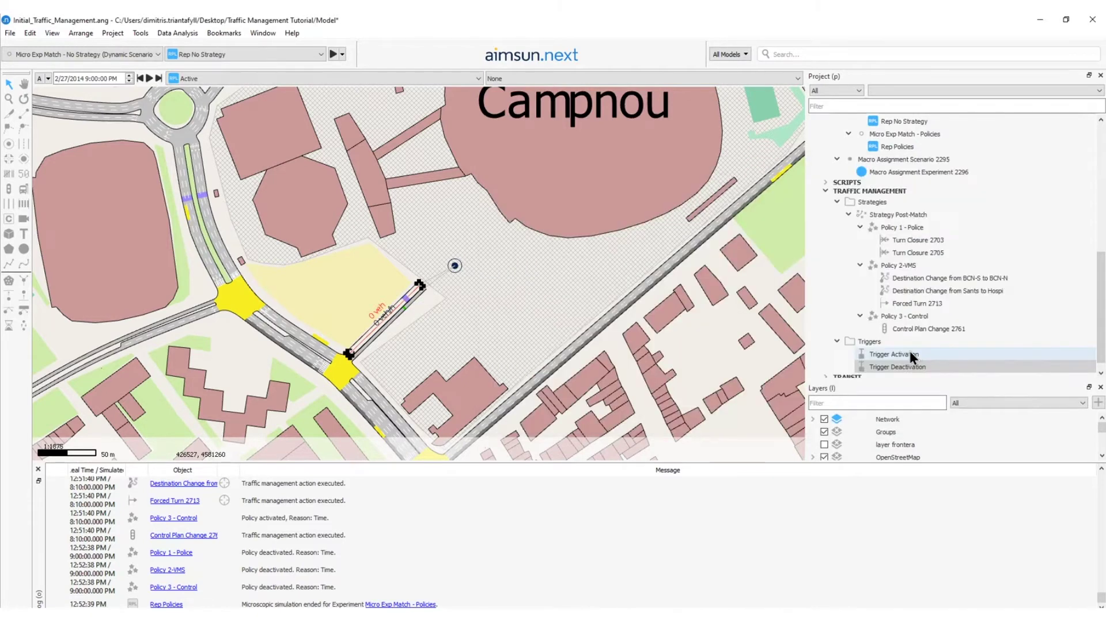
pyautogui.doubleClick(917, 365)
pyautogui.click(807, 183)
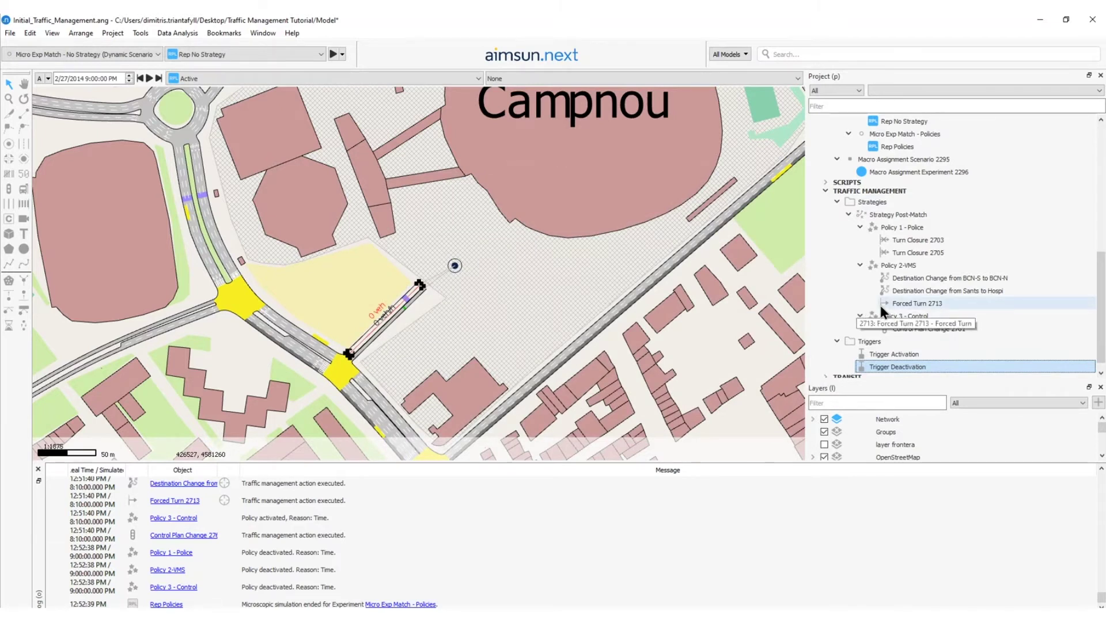
# Add a policy named Automatic Policy to Strategy Post-Match, with its activation condition set to Trigger and started by Trigger Activation
pyautogui.click(880, 203)
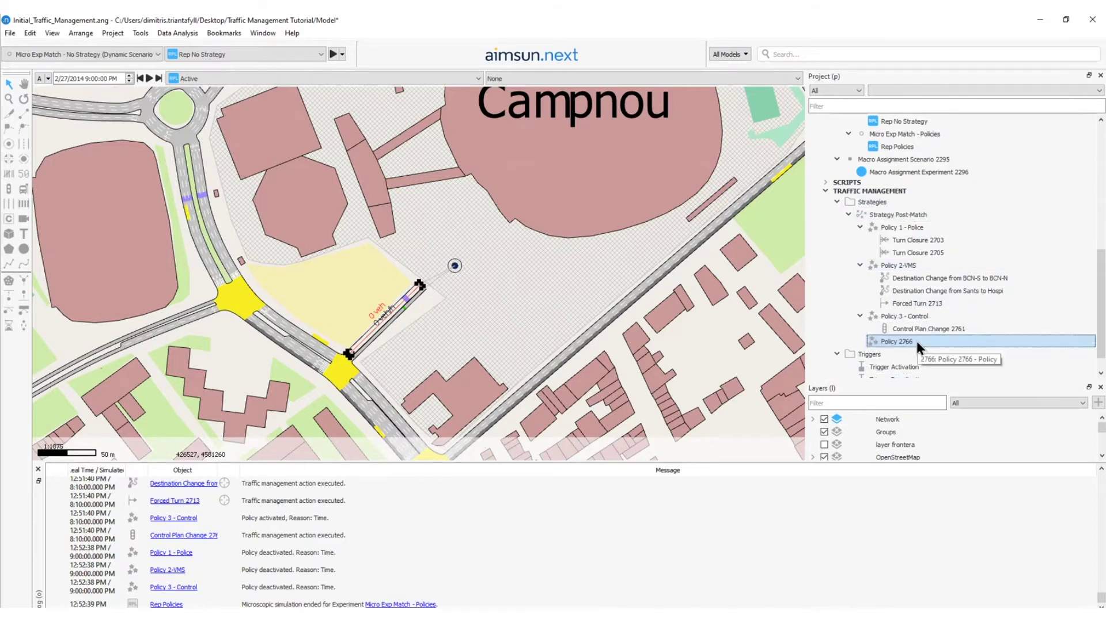
pyautogui.doubleClick(916, 342)
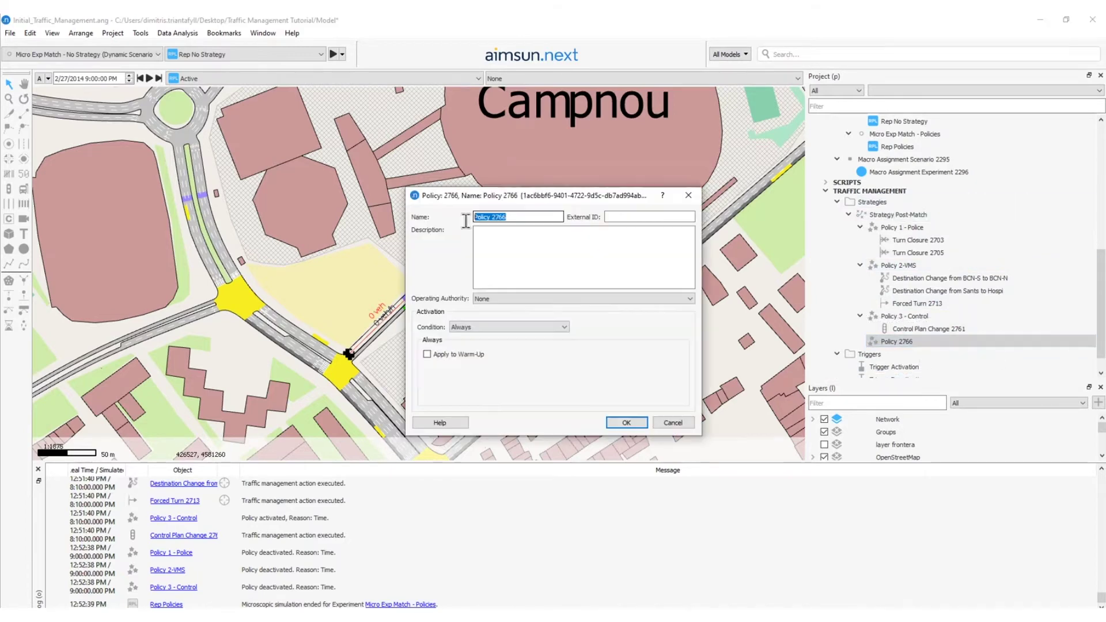
pyautogui.click(465, 327)
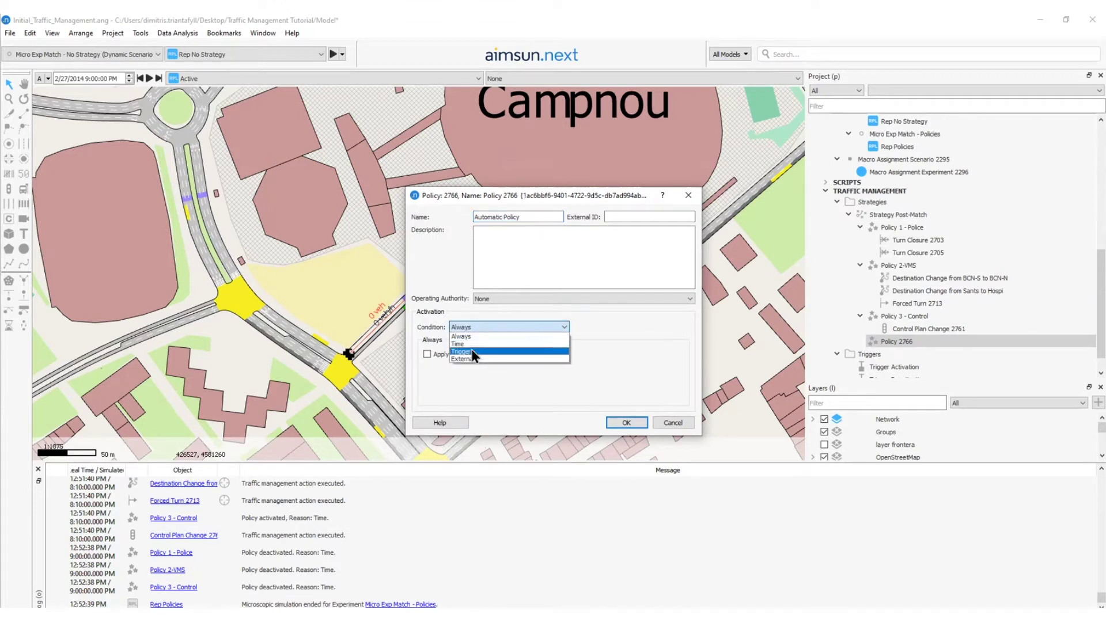
pyautogui.click(471, 350)
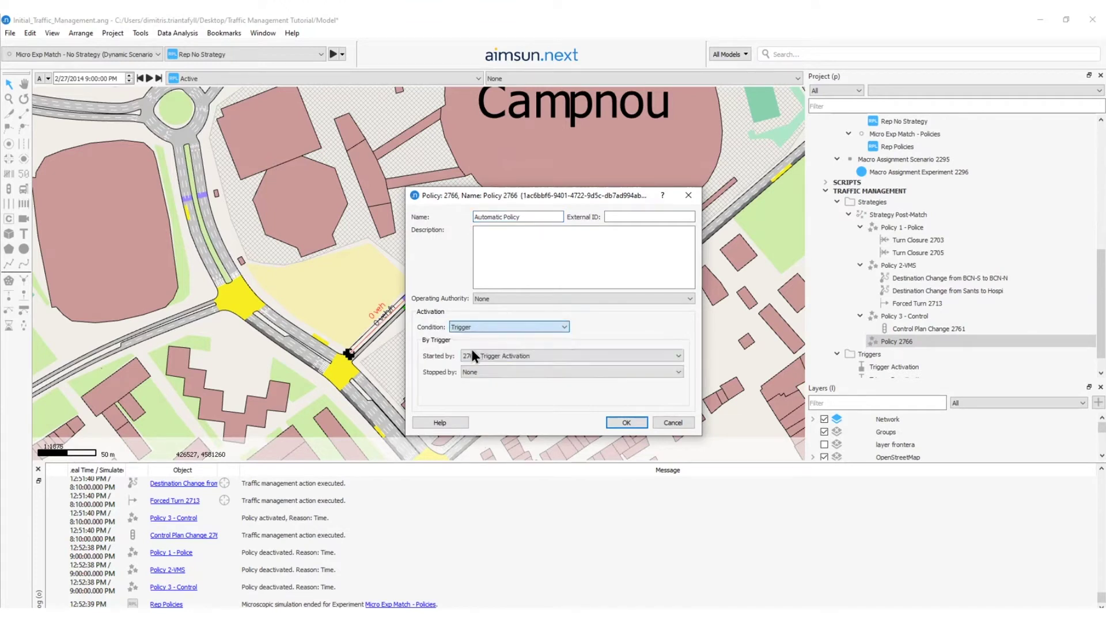
# Set Automatic Policy to be stopped by Trigger Deactivation and save the policy
pyautogui.click(516, 372)
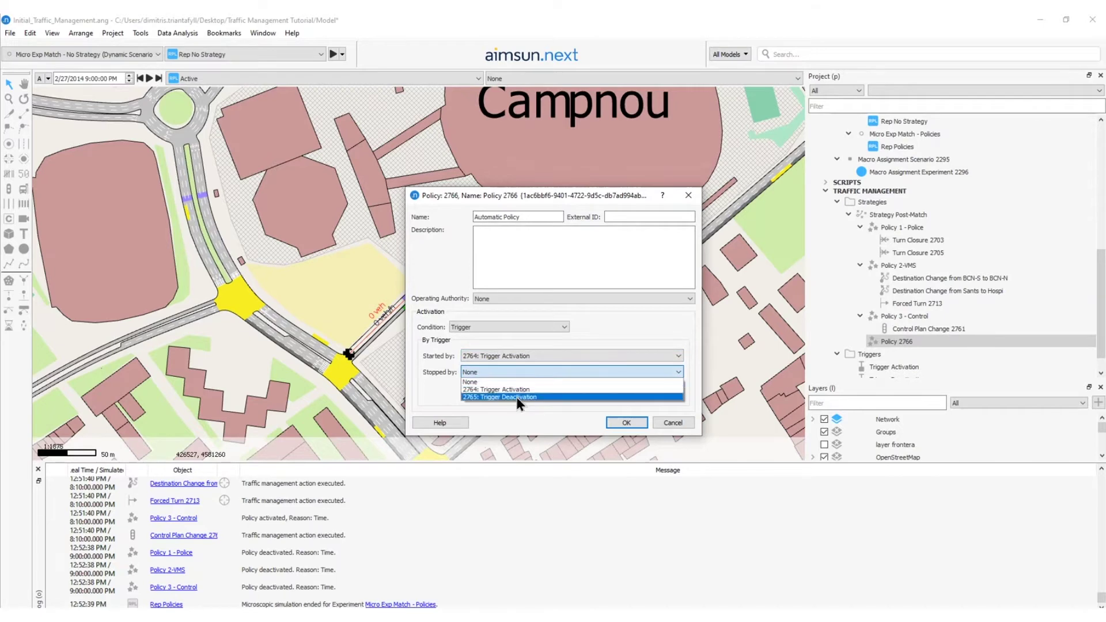
pyautogui.click(516, 397)
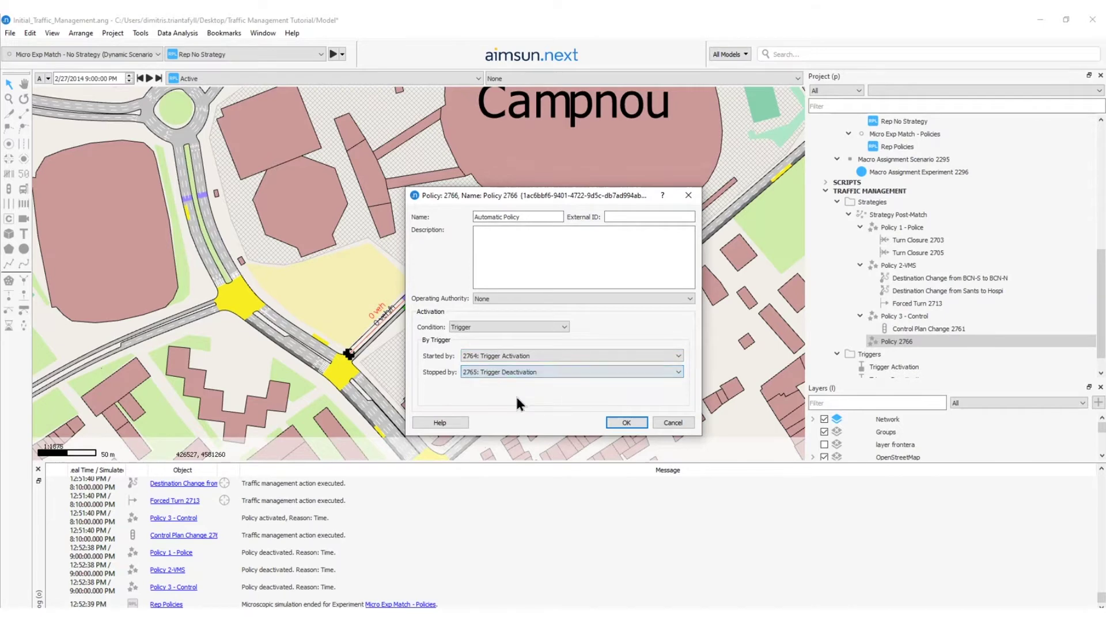
pyautogui.click(626, 422)
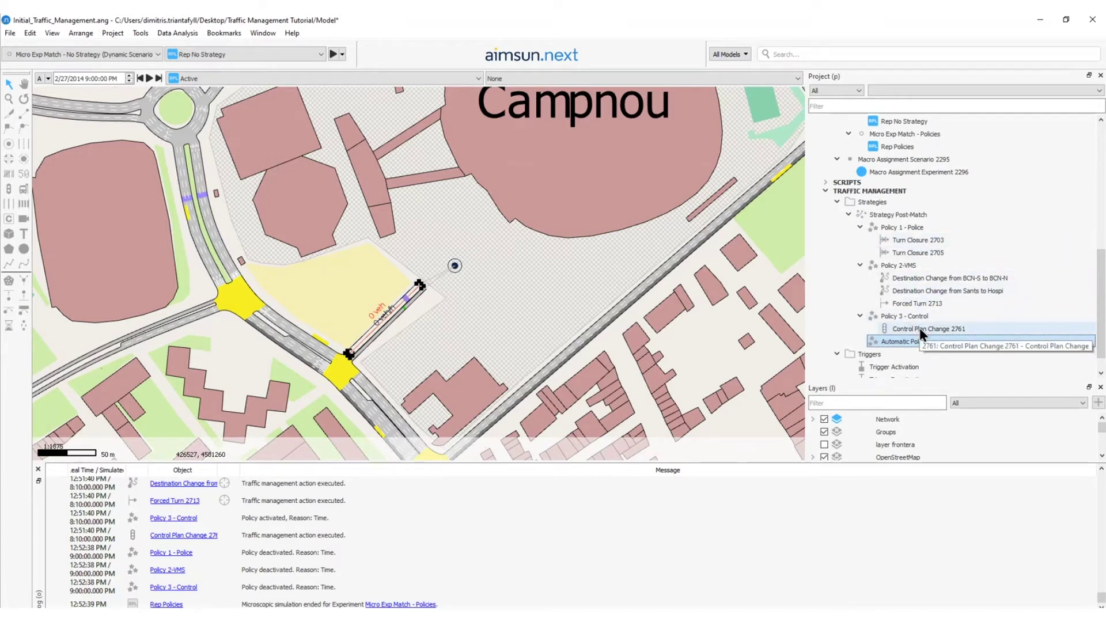
# Copy Turn Closure 2703 and Turn Closure 2705 from Policy 1 - Police into Automatic Policy
pyautogui.click(903, 239)
pyautogui.keyDown('shift'); pyautogui.click(905, 254); pyautogui.keyUp('shift')
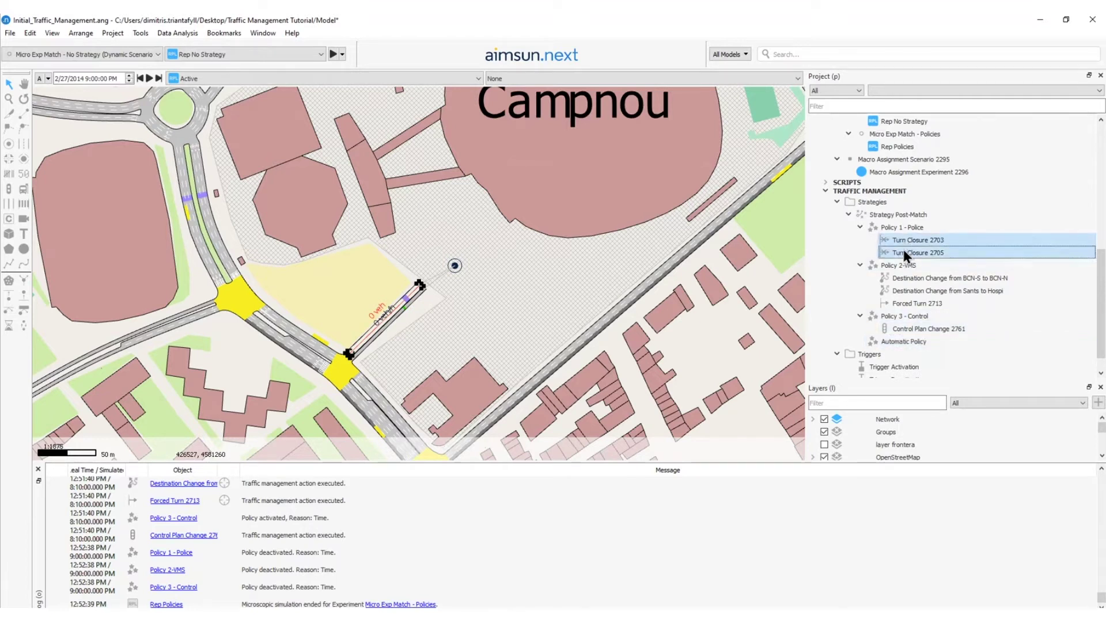
pyautogui.moveTo(902, 240); pyautogui.dragTo(900, 339)
# Copy the two destination changes and Forced Turn 2713 from Policy 2-VMS into Automatic Policy
pyautogui.click(901, 277)
pyautogui.keyDown('shift'); pyautogui.click(901, 290); pyautogui.keyUp('shift')
pyautogui.scroll(-1, 901, 284)
pyautogui.moveTo(904, 240); pyautogui.dragTo(906, 190)
pyautogui.click(911, 277)
pyautogui.keyDown('shift'); pyautogui.click(911, 303); pyautogui.keyUp('shift')
pyautogui.moveTo(913, 281); pyautogui.dragTo(910, 189)
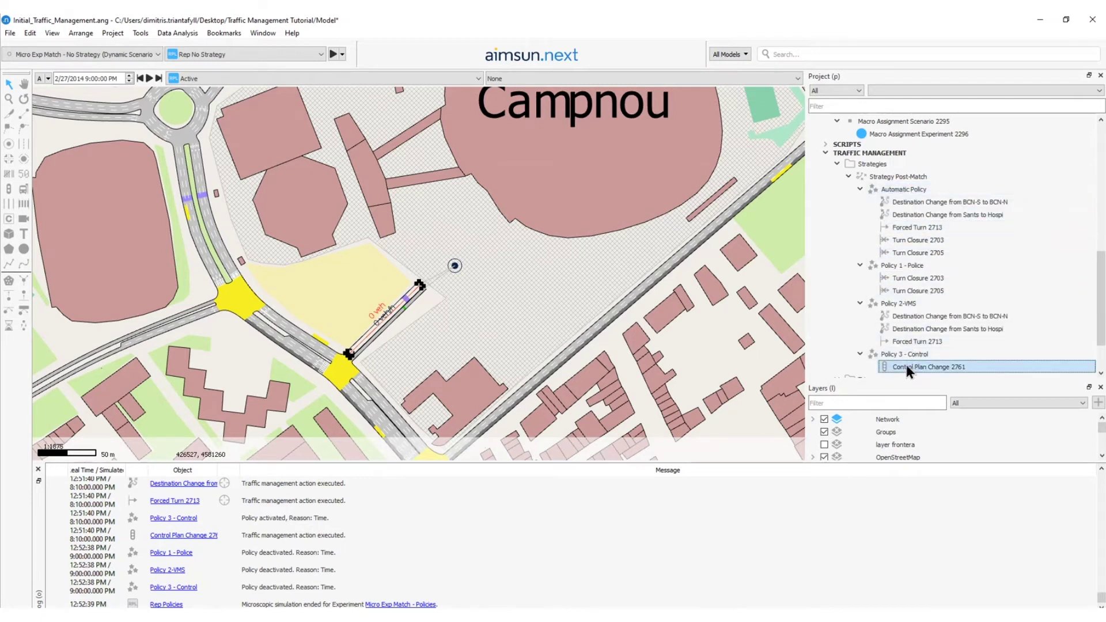
# Copy Control Plan Change 2761 from Policy 3 - Control into Automatic Policy and collapse the three original policies
pyautogui.moveTo(905, 365); pyautogui.dragTo(908, 191)
pyautogui.click(860, 366)
pyautogui.click(859, 315)
pyautogui.click(860, 278)
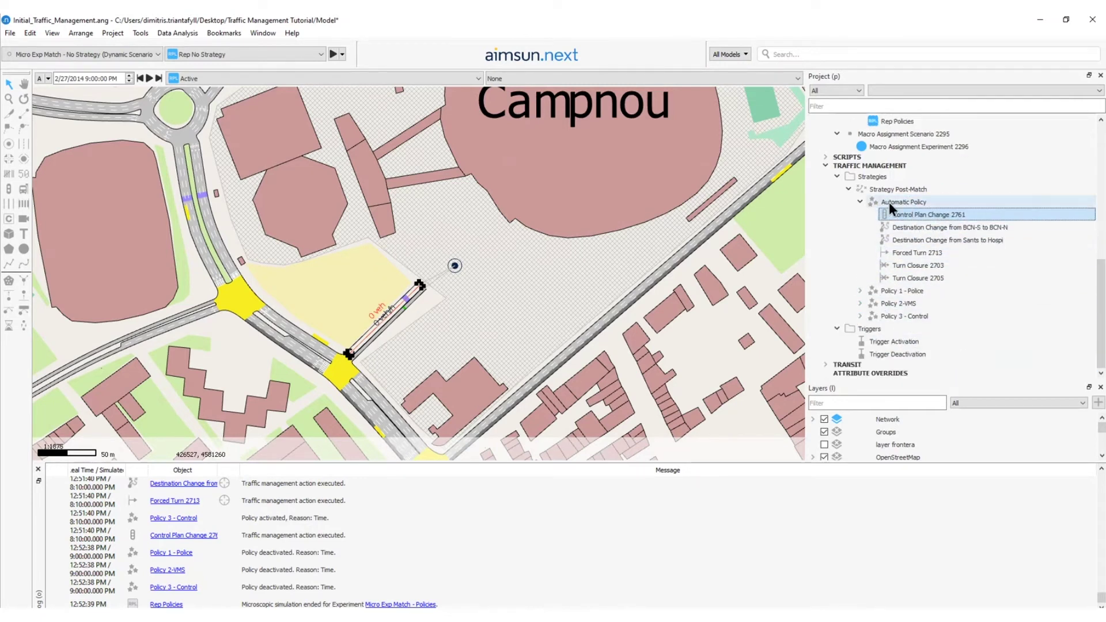
# Review the control plan, destination change, forced turn and turn closure actions under Automatic Policy
pyautogui.click(906, 228)
pyautogui.click(901, 216)
pyautogui.click(900, 241)
pyautogui.click(900, 253)
pyautogui.click(901, 277)
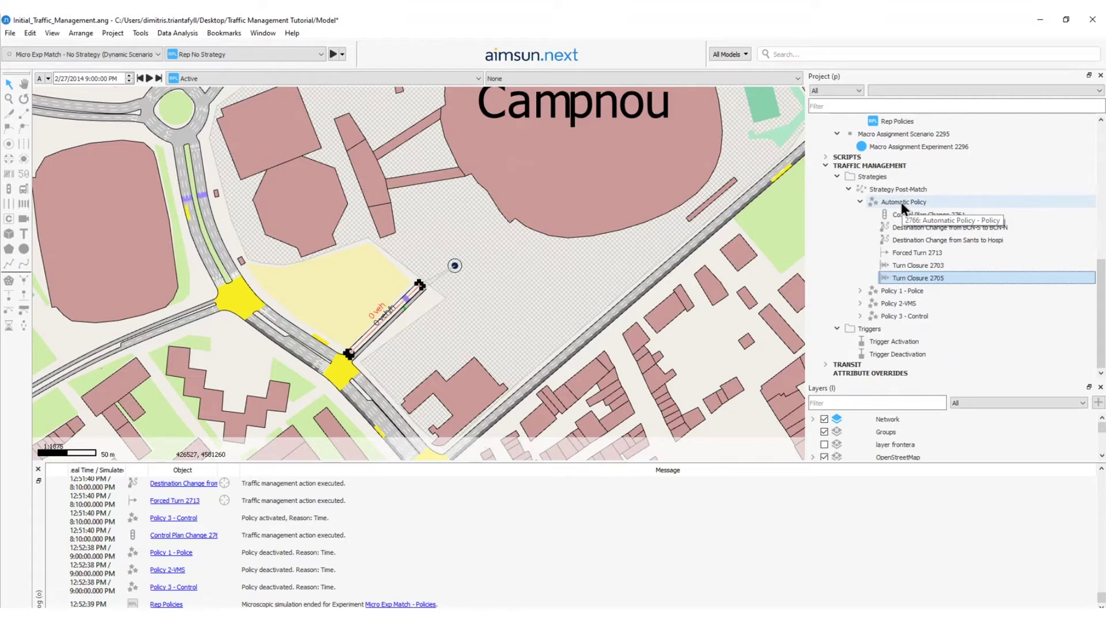
# Duplicate the Micro Exp Match - Policies experiment and rename the copy Micro Exp Match - Automatic Policy
pyautogui.scroll(3, 900, 202)
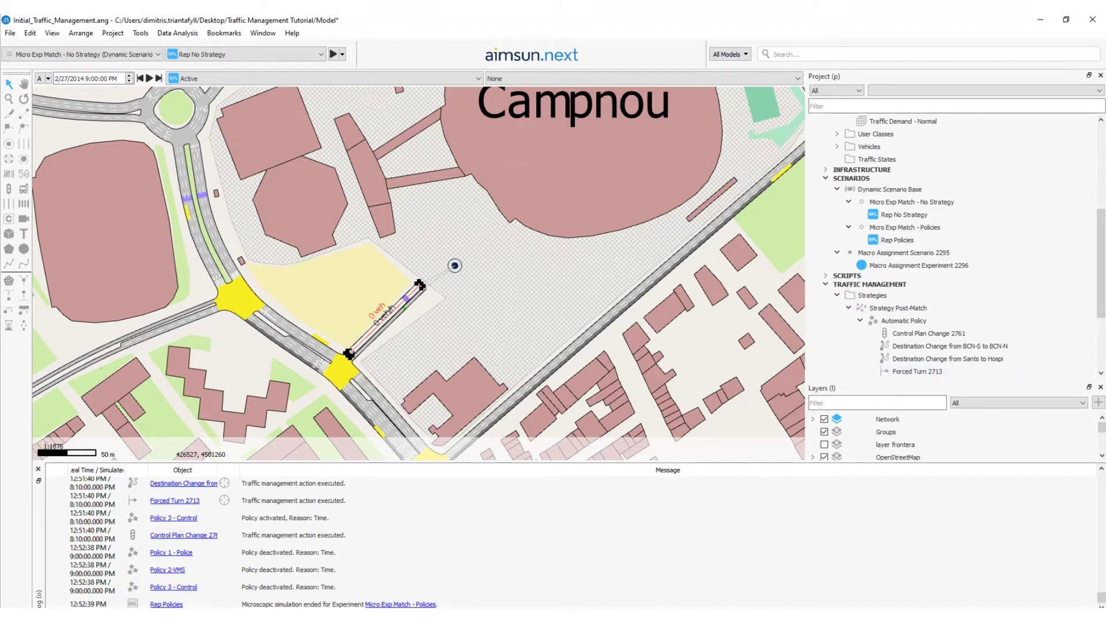
pyautogui.hotkey('ctrl', 'd')
pyautogui.click(637, 326)
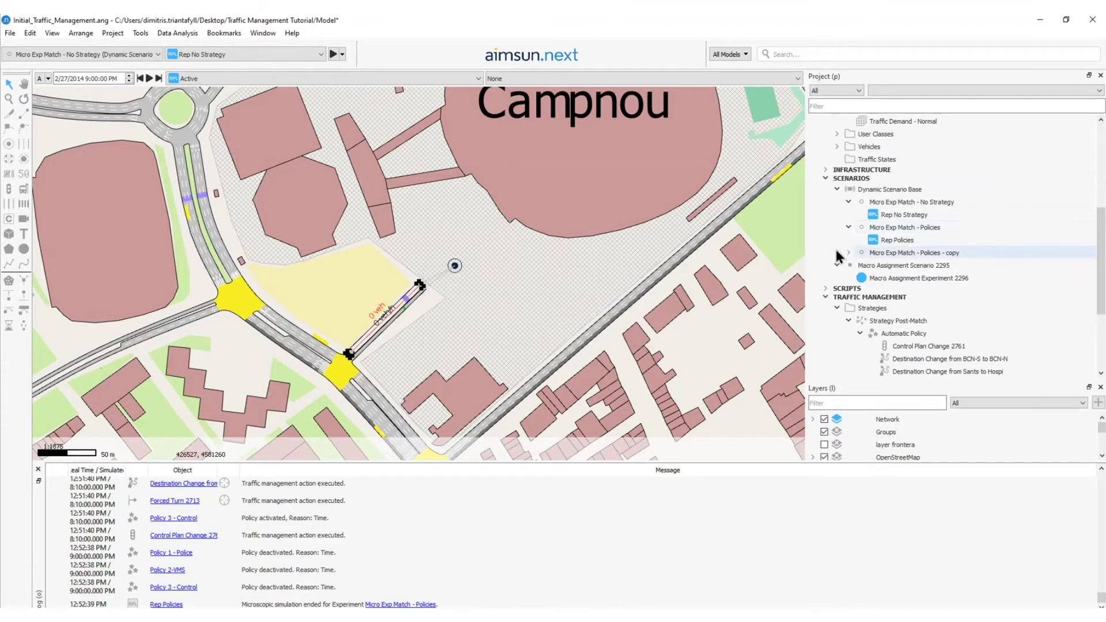
pyautogui.doubleClick(893, 253)
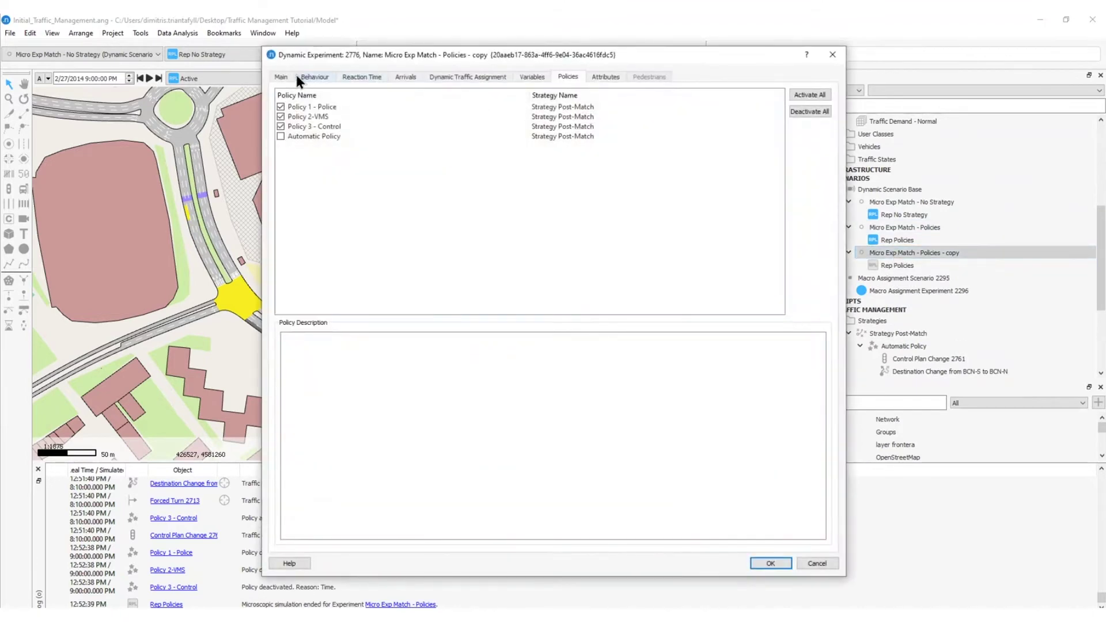
pyautogui.write('Automati')
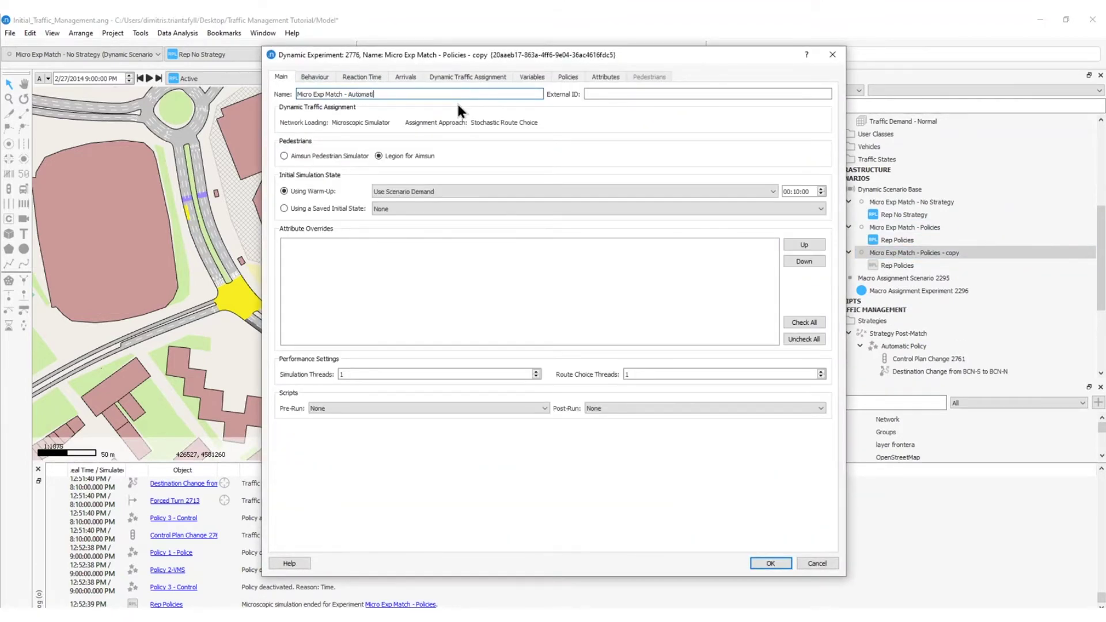
pyautogui.write('c Policy')
# Enable only Automatic Policy in the new experiment, switch off Policies 1, 2 and 3, and save it
pyautogui.click(577, 77)
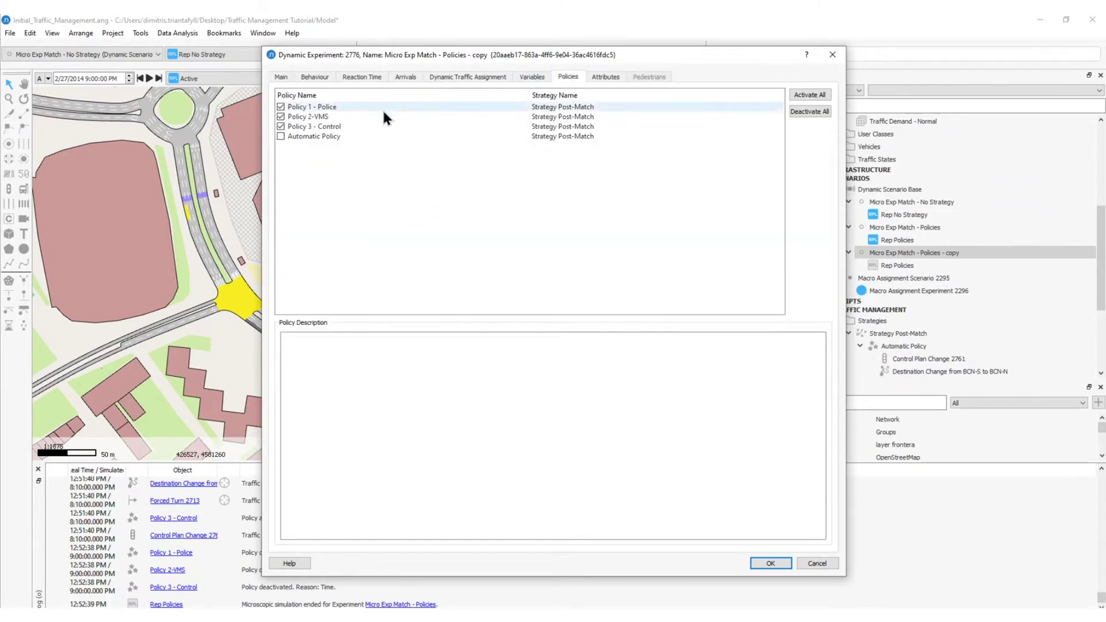
pyautogui.click(280, 106)
pyautogui.click(281, 116)
pyautogui.click(280, 126)
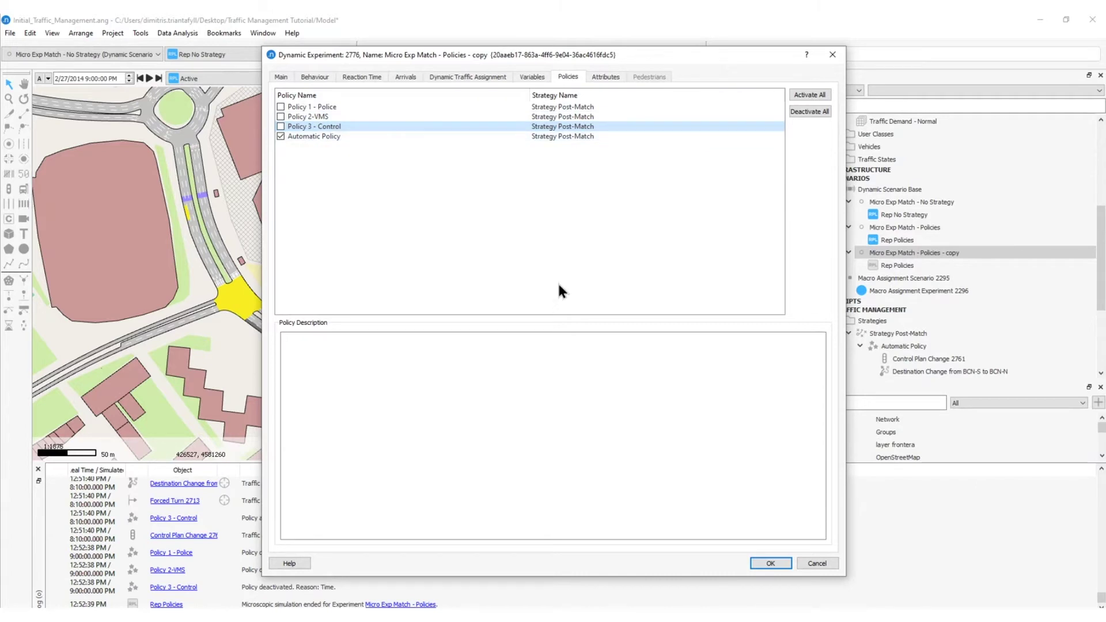
pyautogui.click(769, 565)
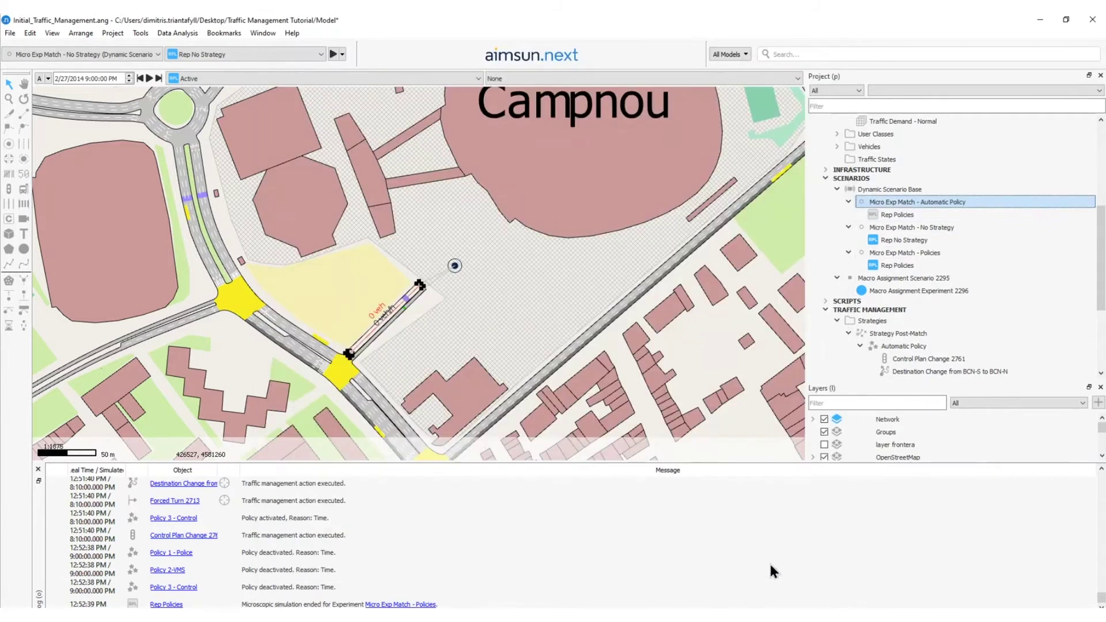
# Rename the new experiment's replication Rep Policies Automatic and run its animated simulation with autorun
pyautogui.doubleClick(904, 214)
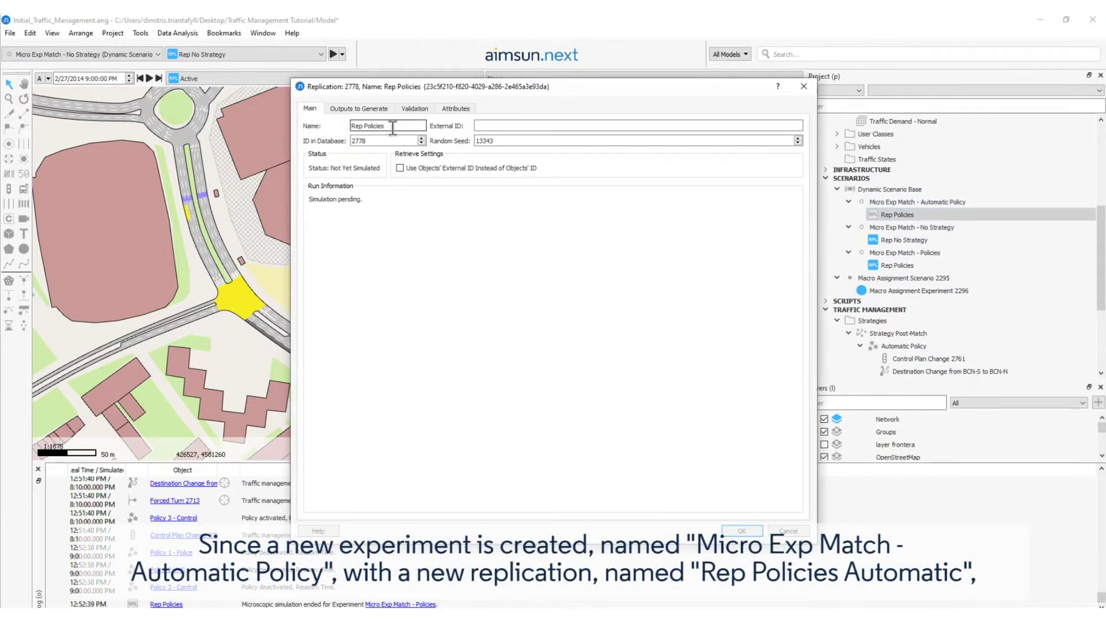
pyautogui.click(392, 128)
pyautogui.write('Automayt')
pyautogui.press('BackSpace')
pyautogui.press('BackSpace')
pyautogui.write('tic')
pyautogui.click(741, 530)
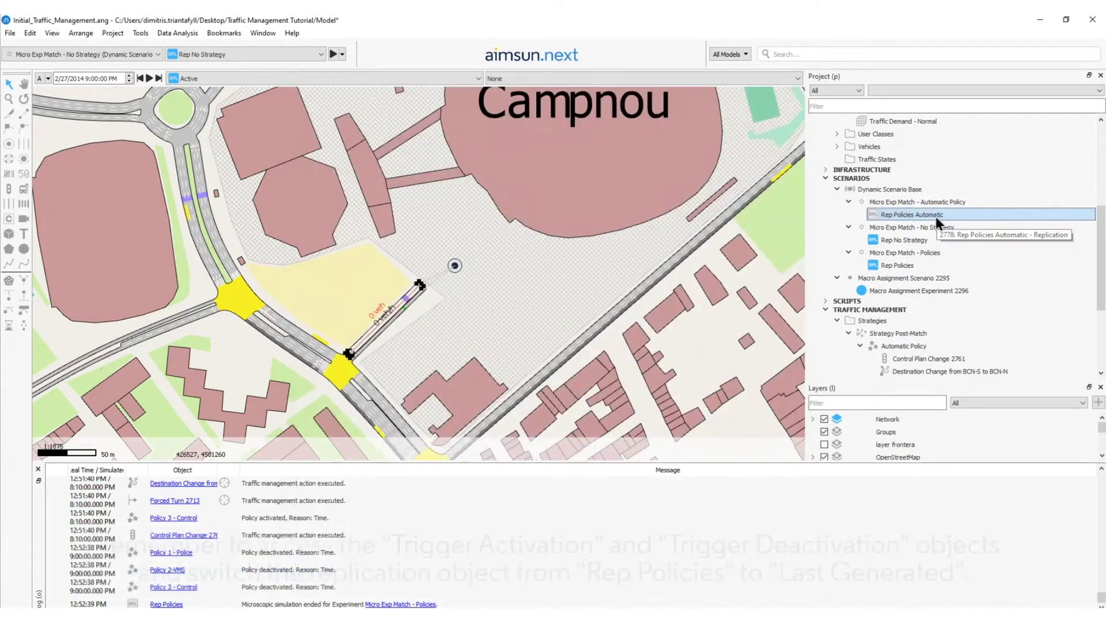
pyautogui.rightClick(932, 214)
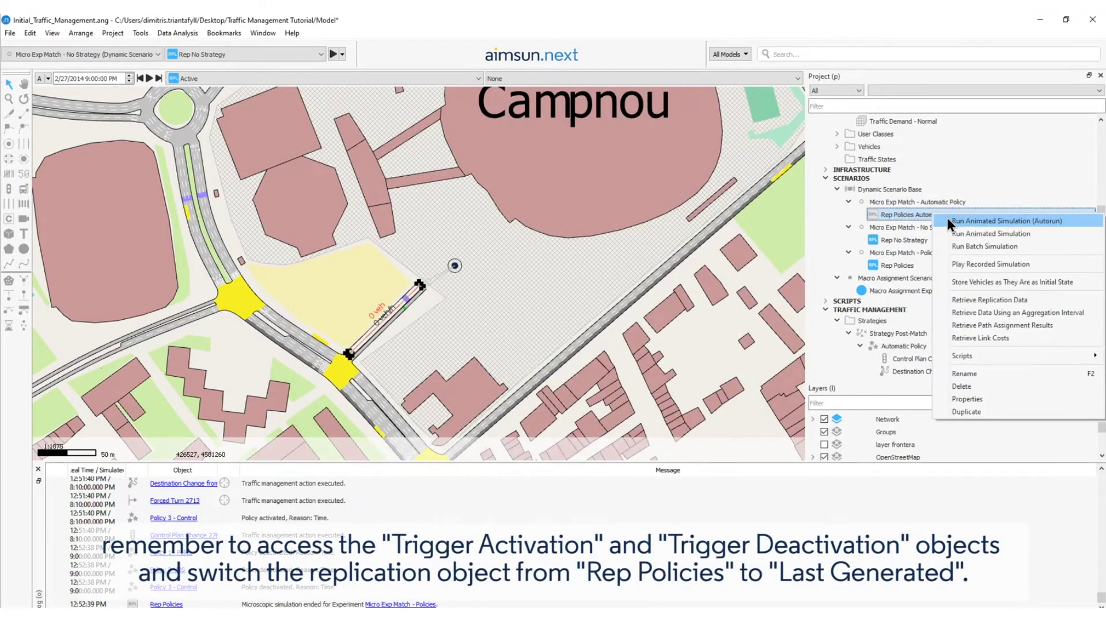
pyautogui.click(947, 220)
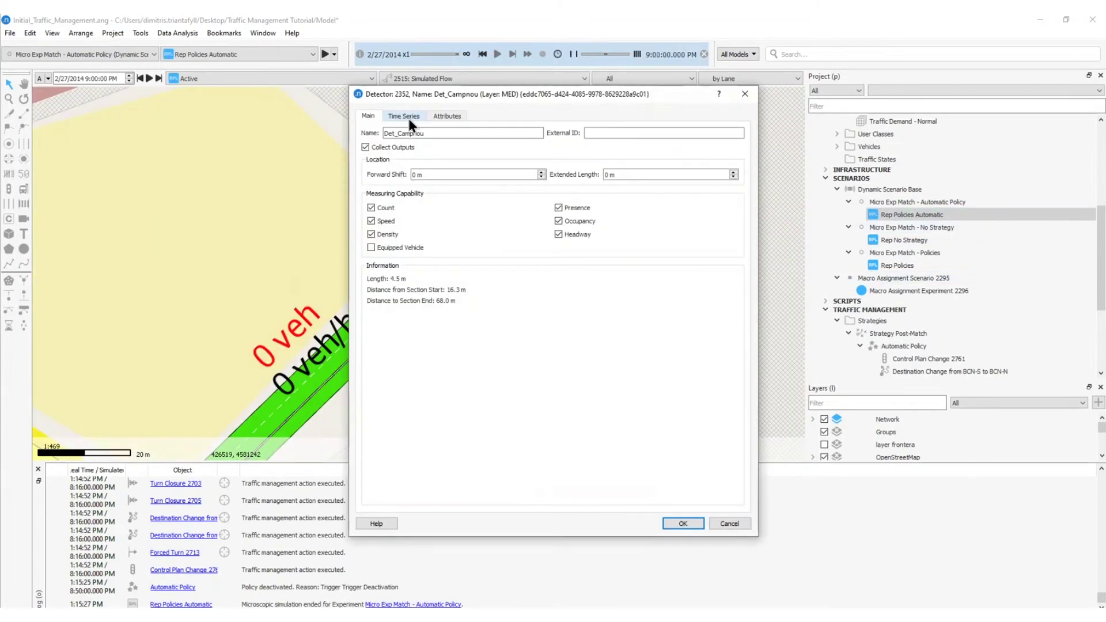
# Plot the Det_Campnou detector's Occupancy time series for Rep Policies Automatic, examine the graph and close the detector
pyautogui.click(409, 117)
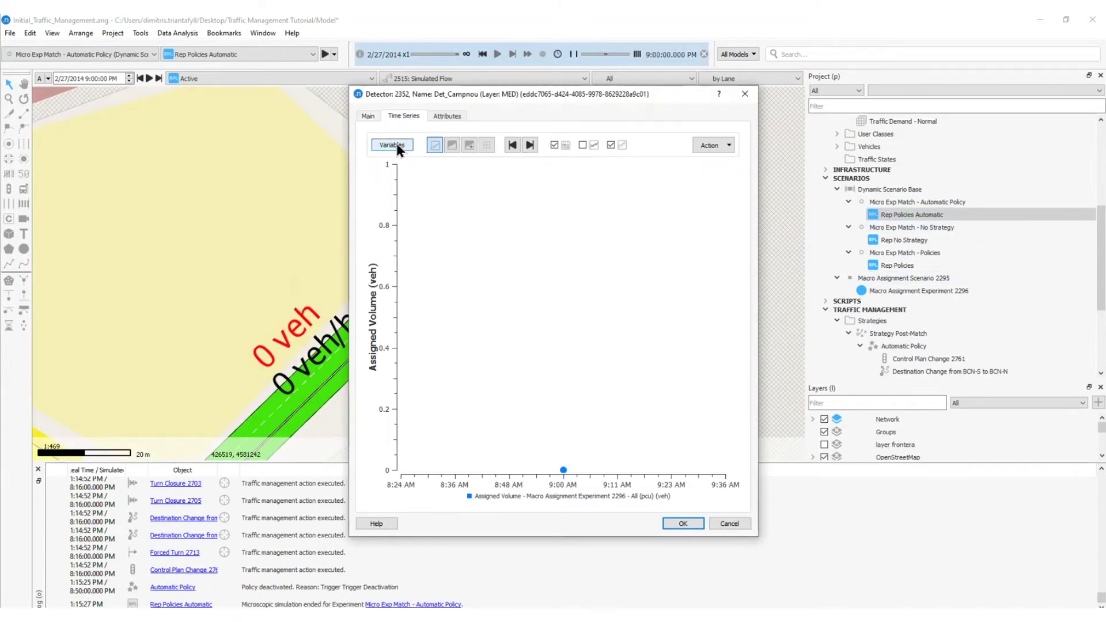
pyautogui.click(396, 145)
pyautogui.click(419, 220)
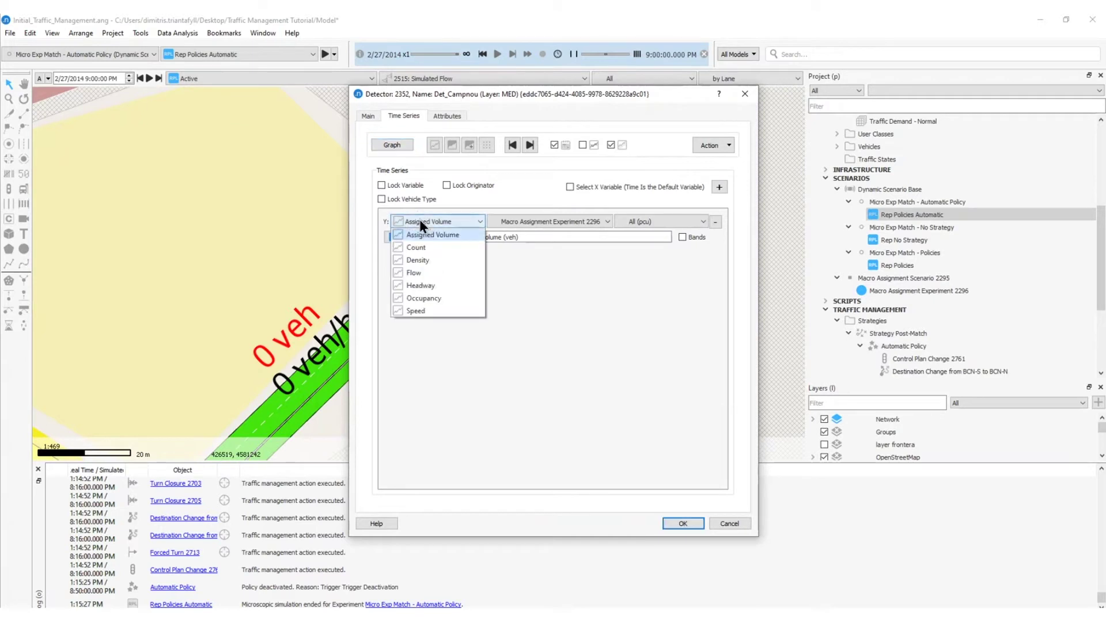
pyautogui.click(424, 298)
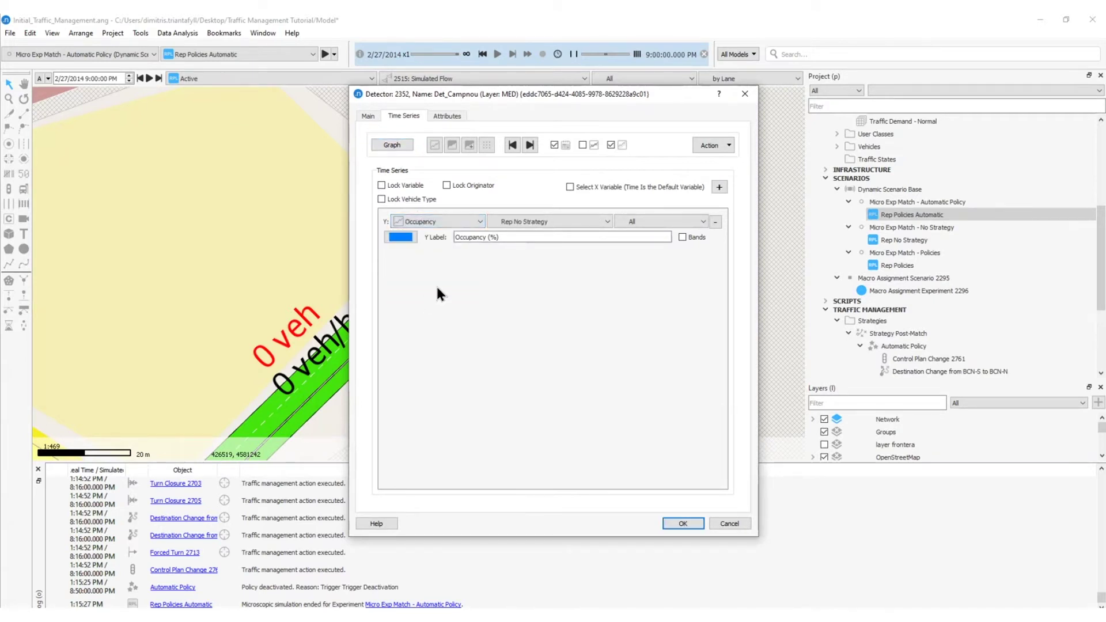
pyautogui.click(511, 223)
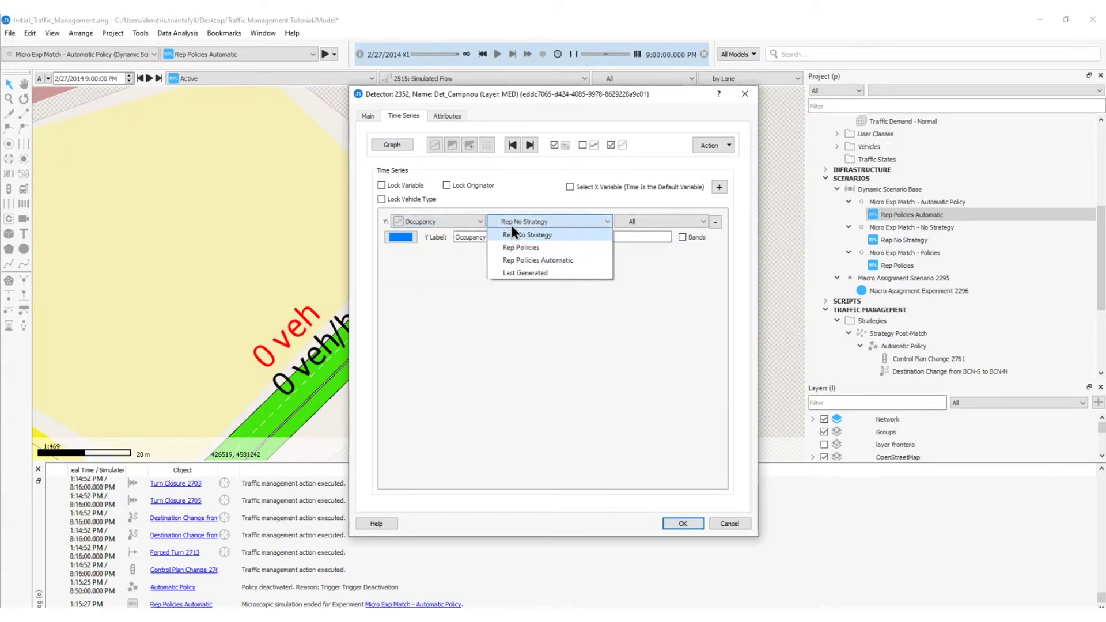
pyautogui.click(523, 259)
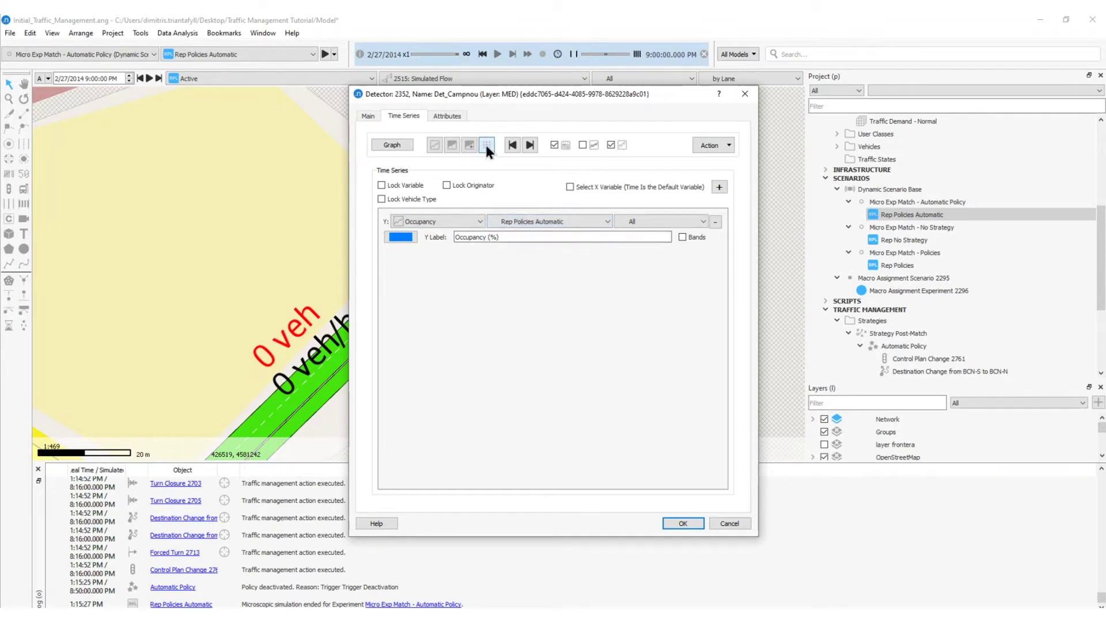
pyautogui.click(436, 146)
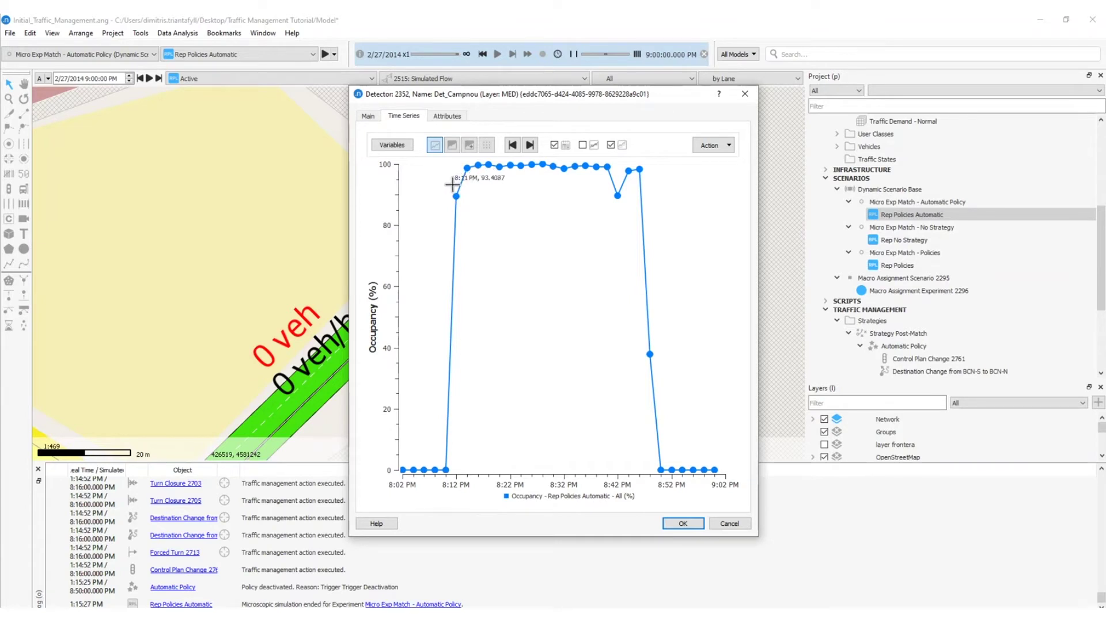
pyautogui.click(696, 526)
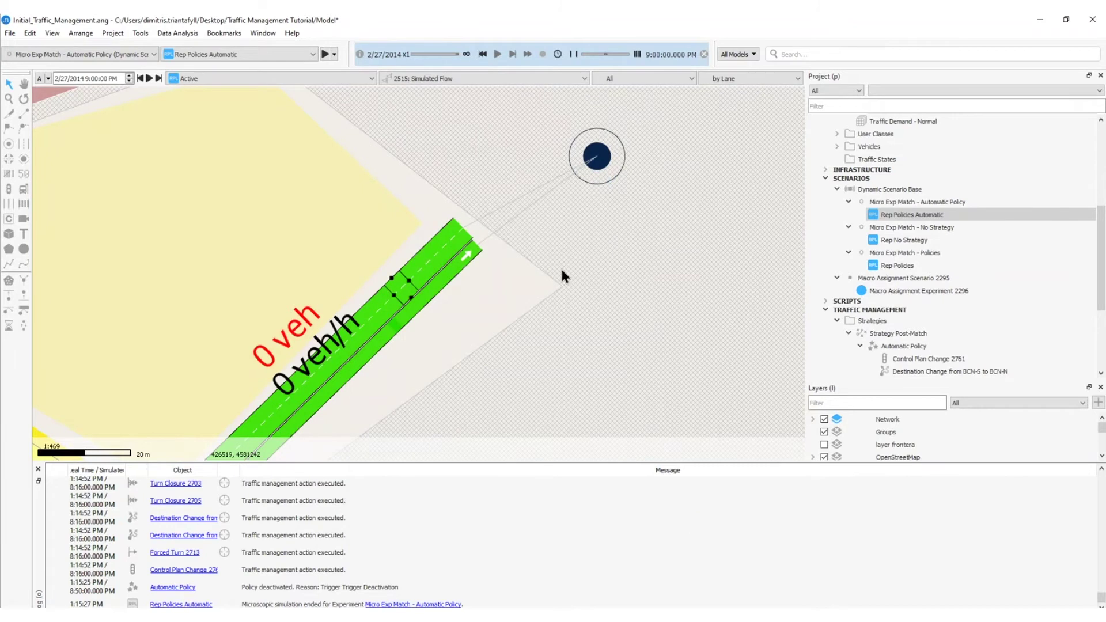
# Open the CampNou centroid's time series and set its variable to Max. Virtual Queue for Rep No Strategy
pyautogui.scroll(-3, 563, 270)
pyautogui.scroll(3, 571, 244)
pyautogui.doubleClick(585, 213)
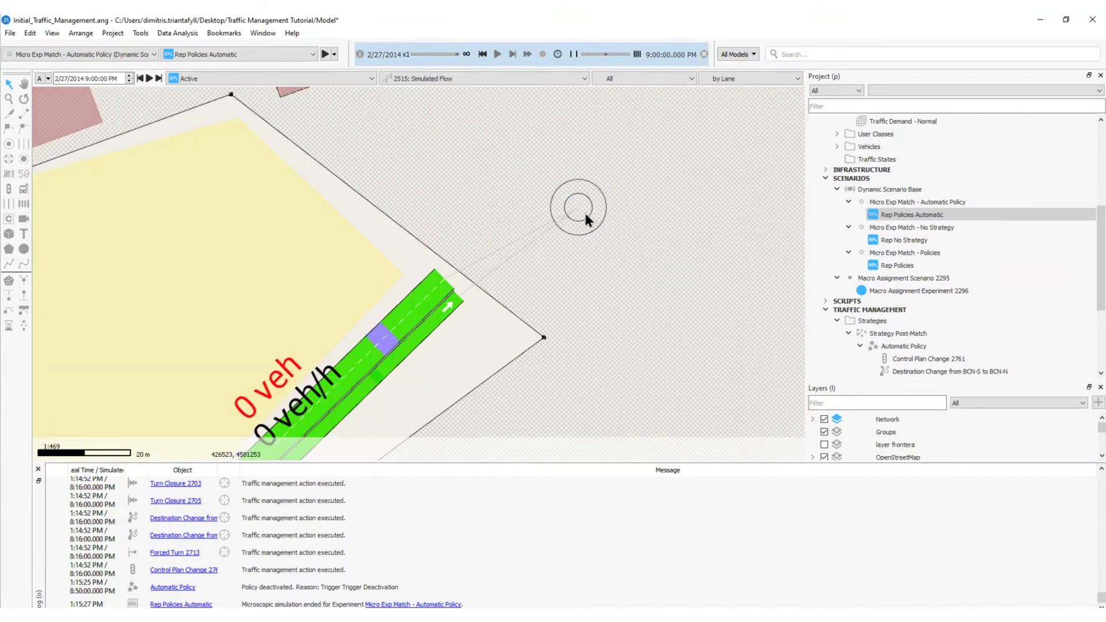
pyautogui.click(518, 154)
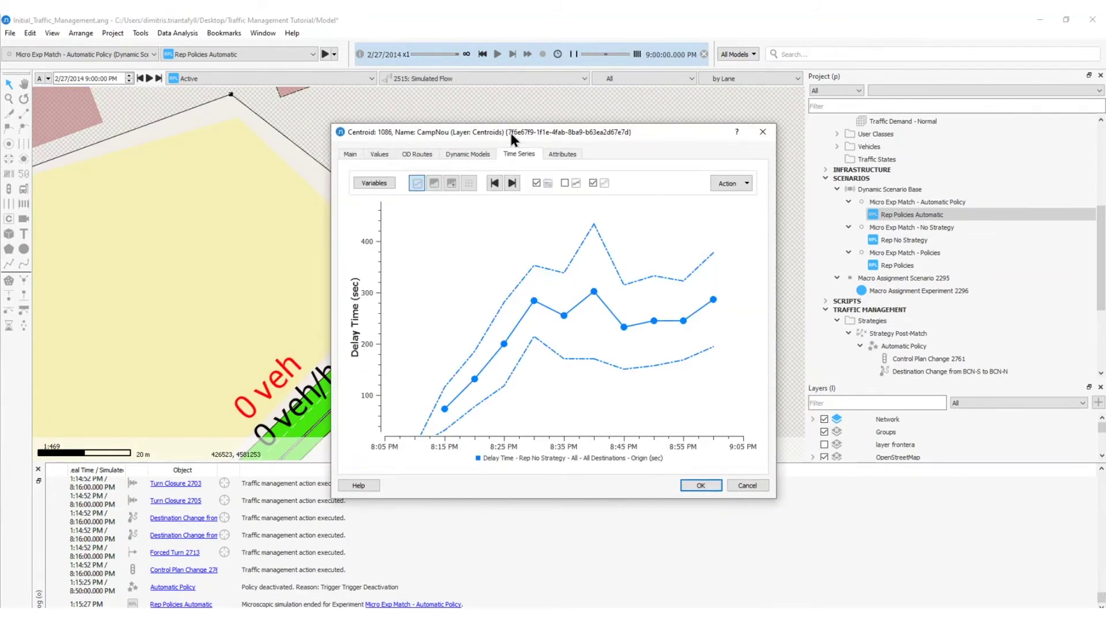
pyautogui.moveTo(511, 133); pyautogui.dragTo(517, 44)
pyautogui.click(391, 97)
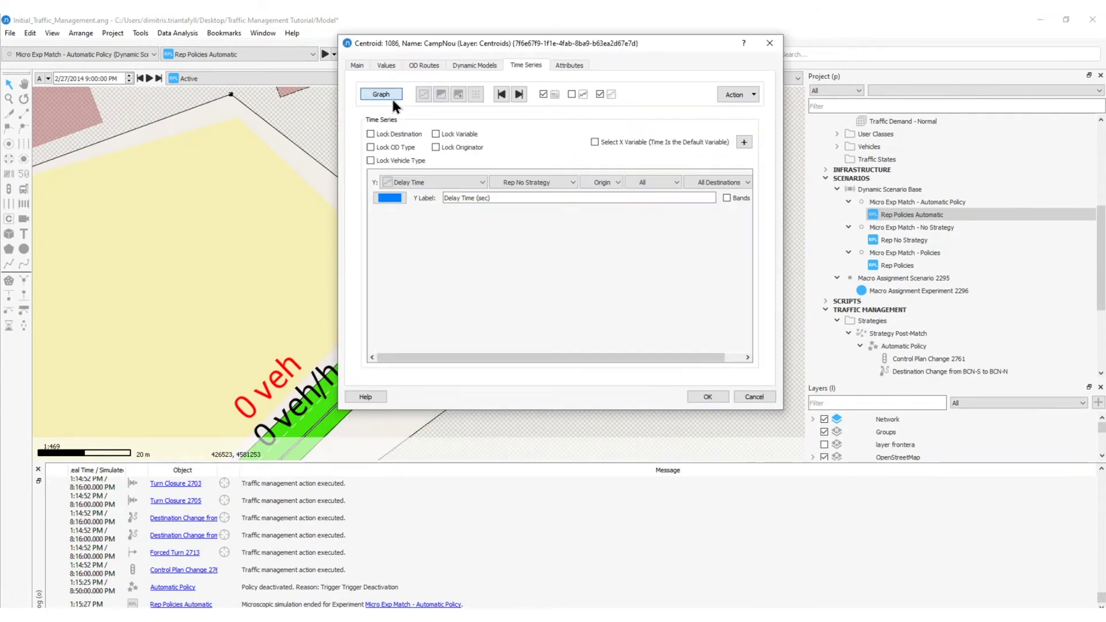
pyautogui.click(420, 183)
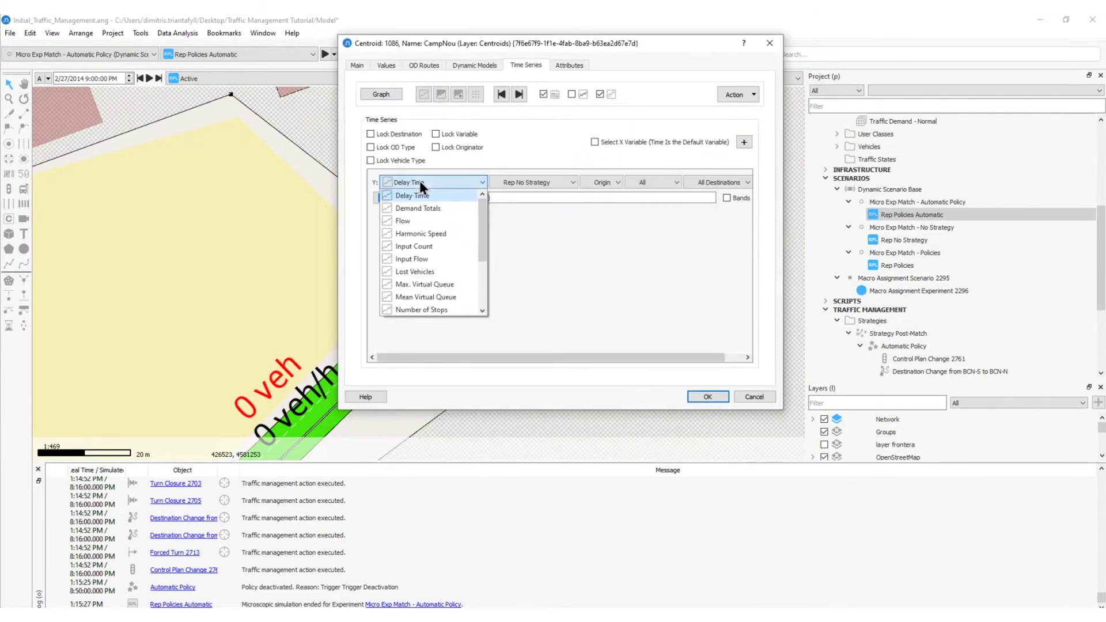
pyautogui.click(435, 284)
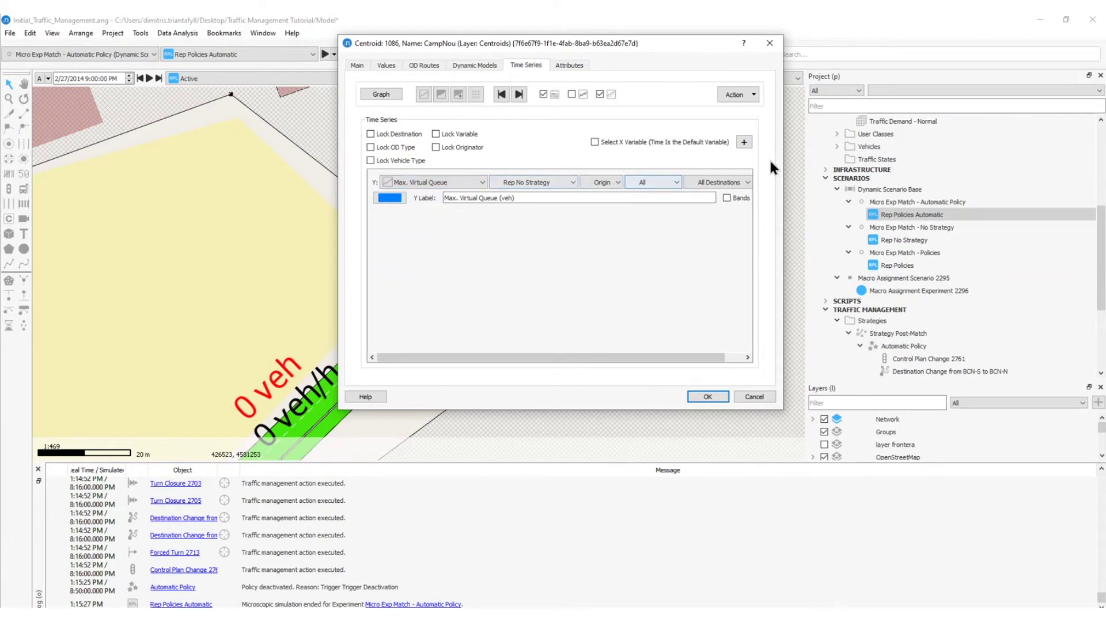
# Add two more Max. Virtual Queue series to the CampNou centroid, for Rep Policies and Rep Policies Automatic
pyautogui.click(744, 142)
pyautogui.click(744, 142)
pyautogui.click(531, 215)
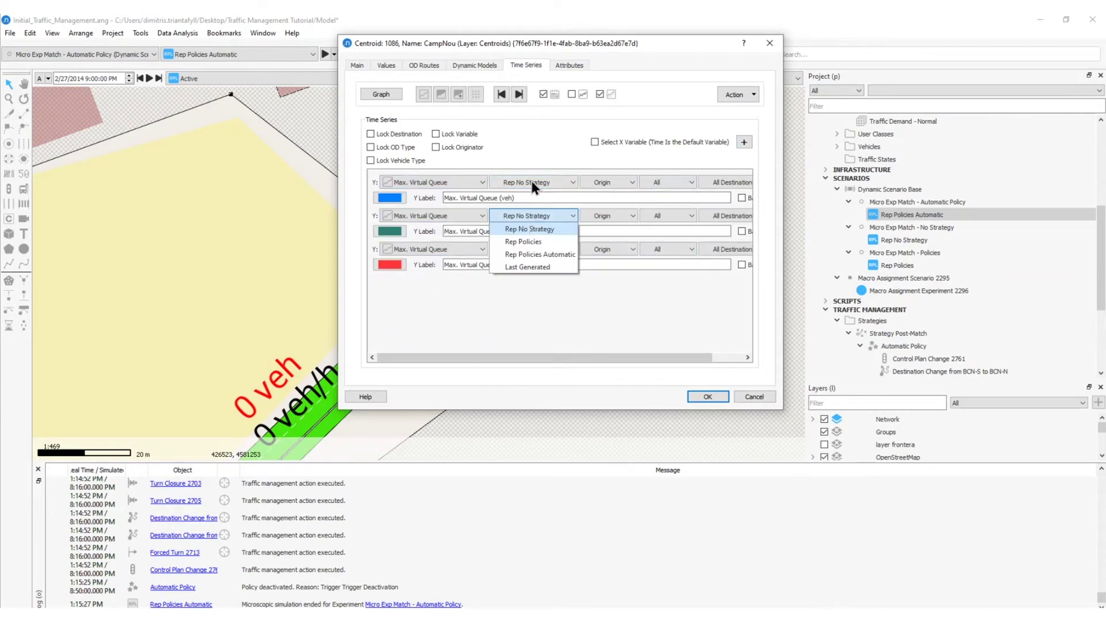
pyautogui.click(543, 241)
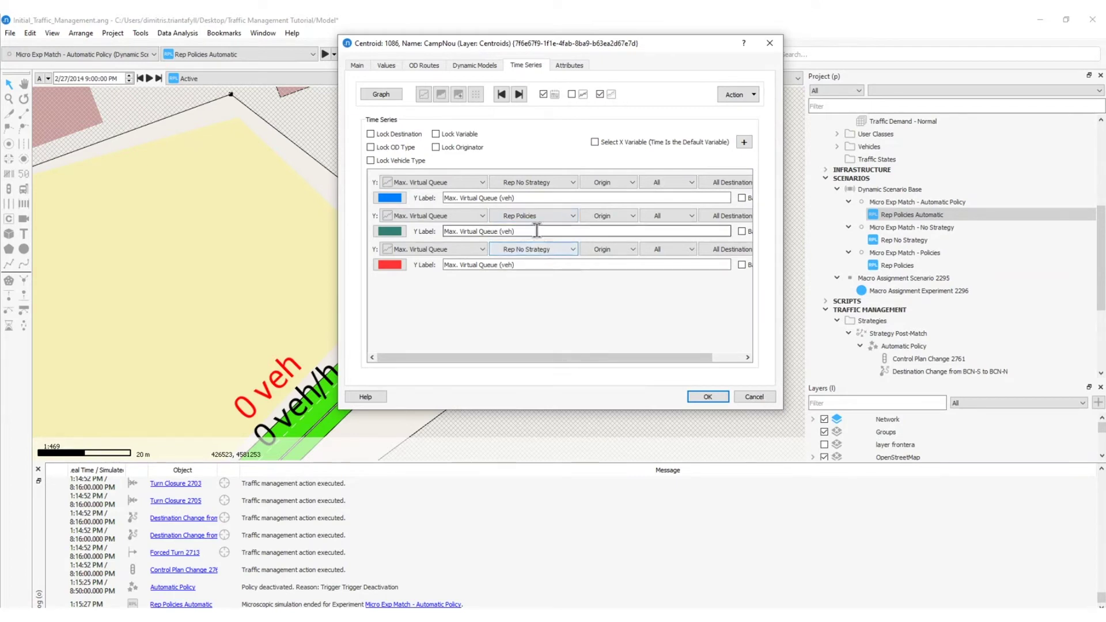
pyautogui.click(539, 248)
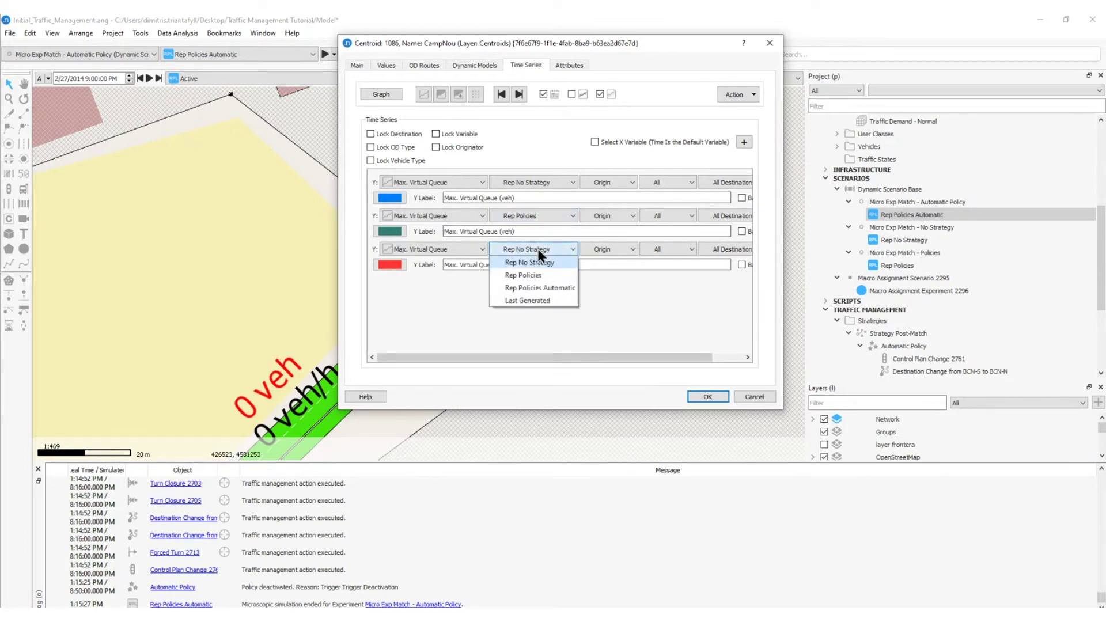
pyautogui.click(539, 289)
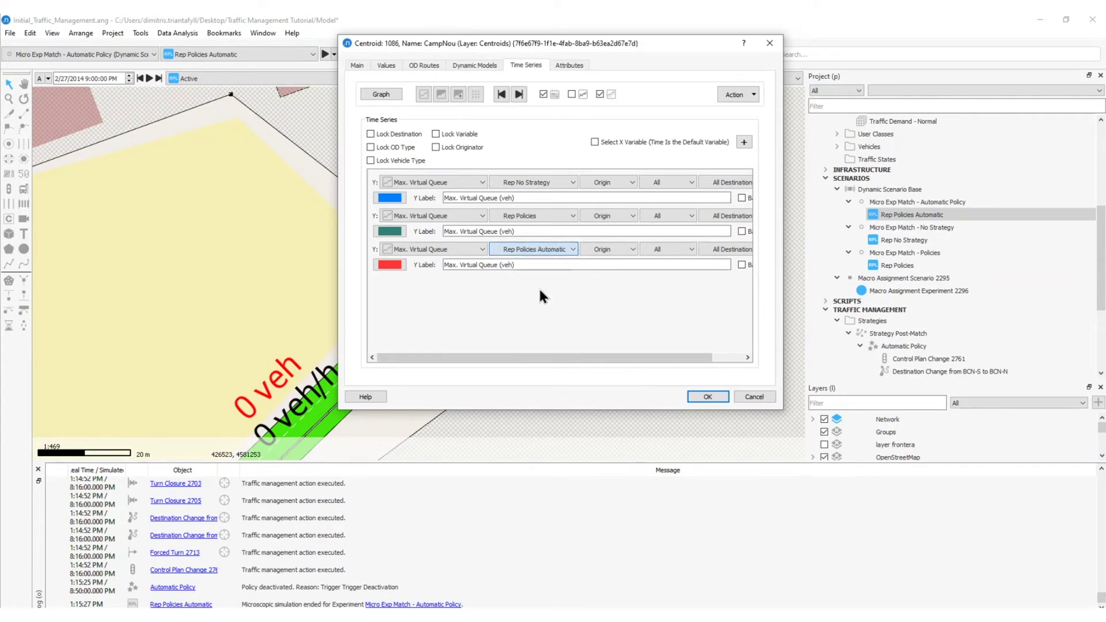
# Plot the three Max. Virtual Queue series, compare the replications' curves over time and close the CampNou centroid
pyautogui.click(385, 94)
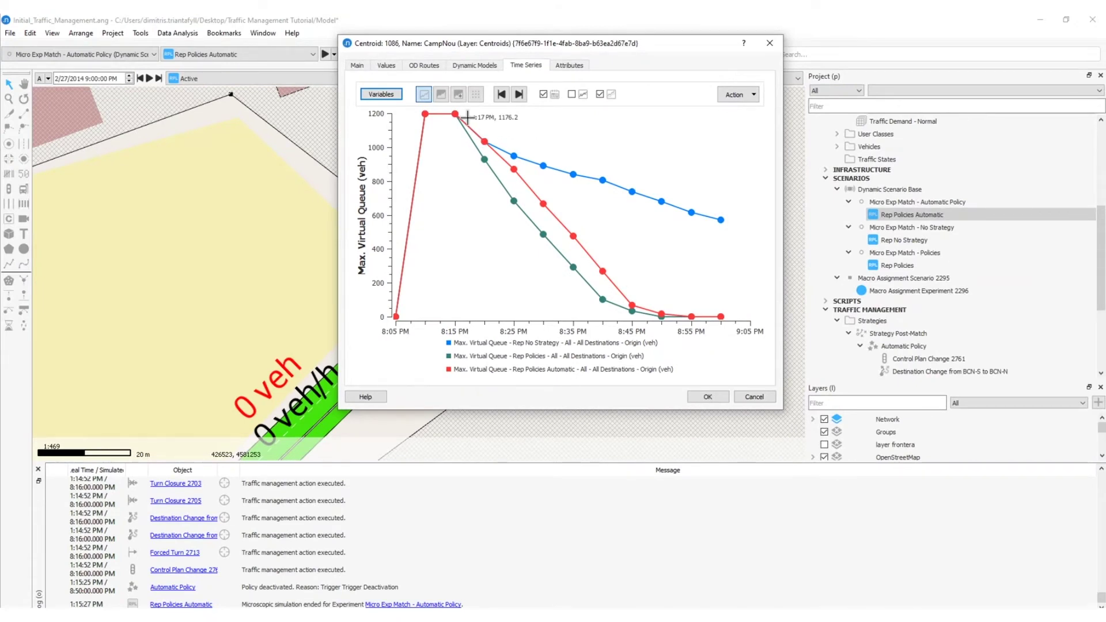
pyautogui.moveTo(462, 129)
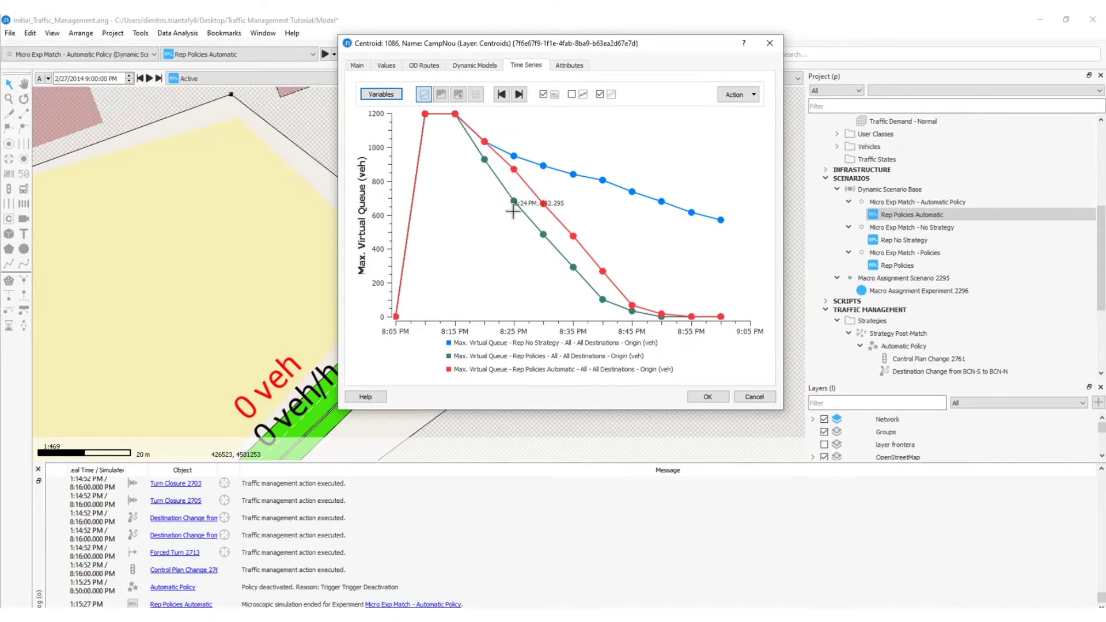
pyautogui.moveTo(562, 273)
pyautogui.press('Escape')
# Plot the Density series of Rep Policies for the selected object in the Time Series Viewer
pyautogui.click(176, 34)
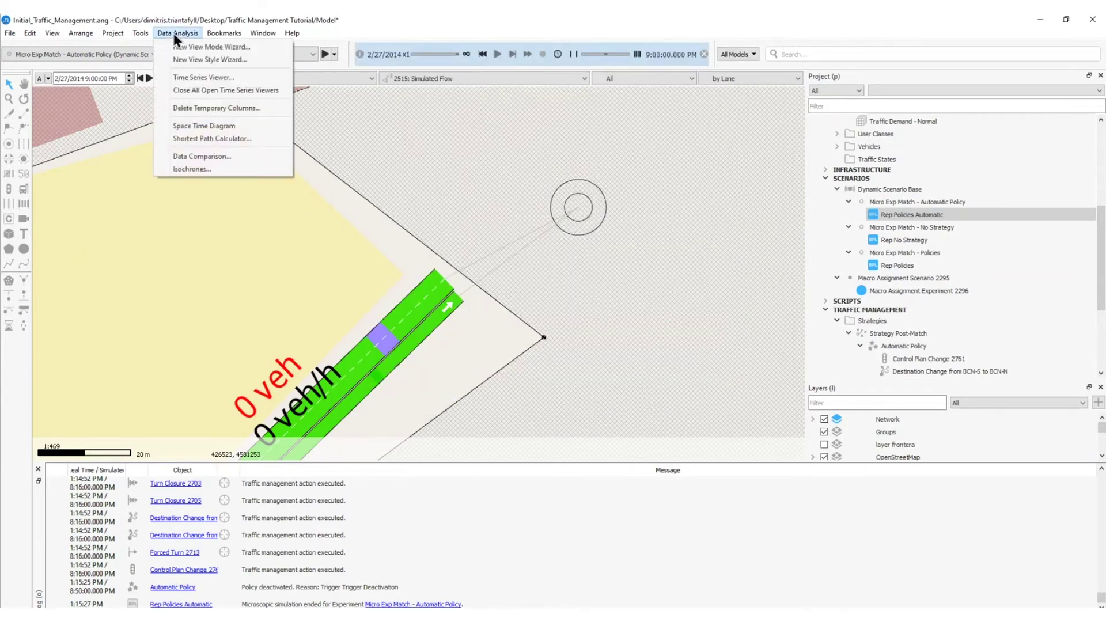
pyautogui.click(197, 80)
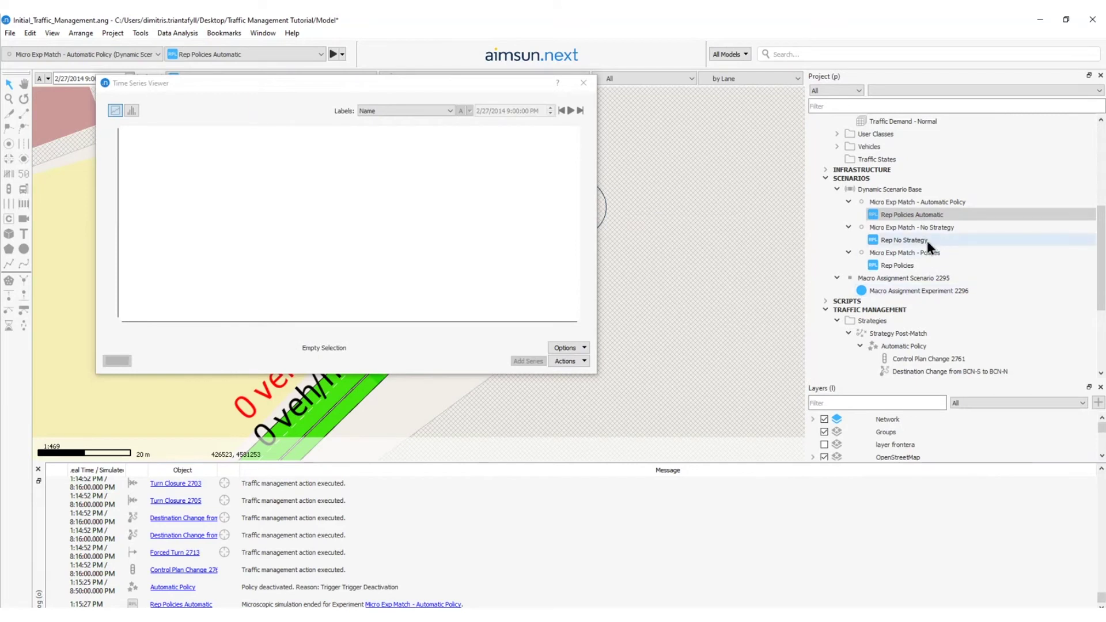
pyautogui.click(913, 265)
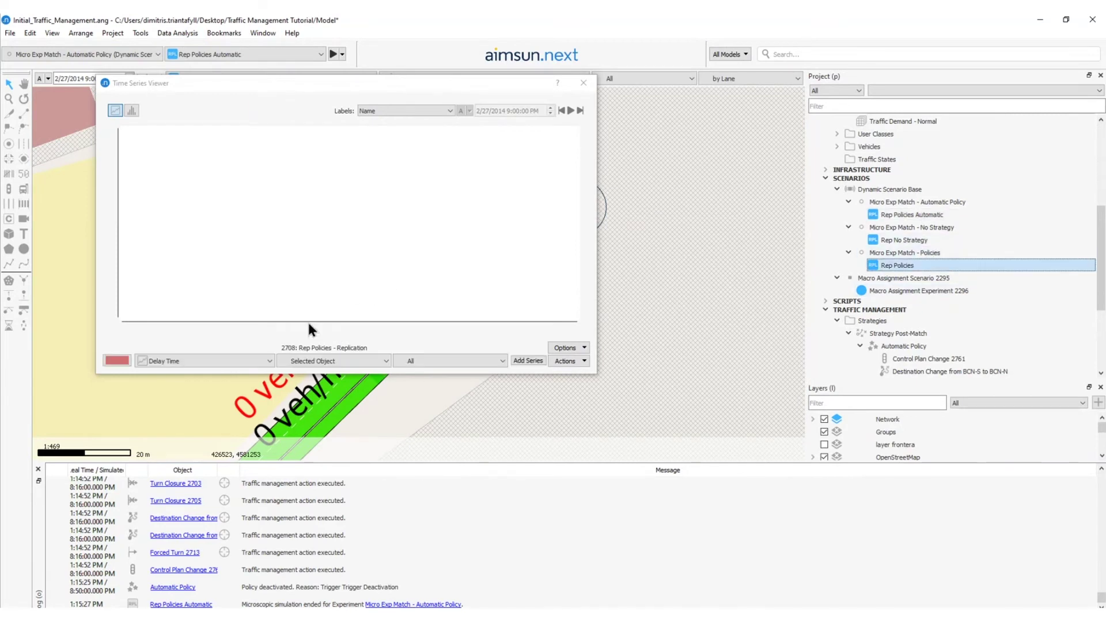
pyautogui.click(189, 361)
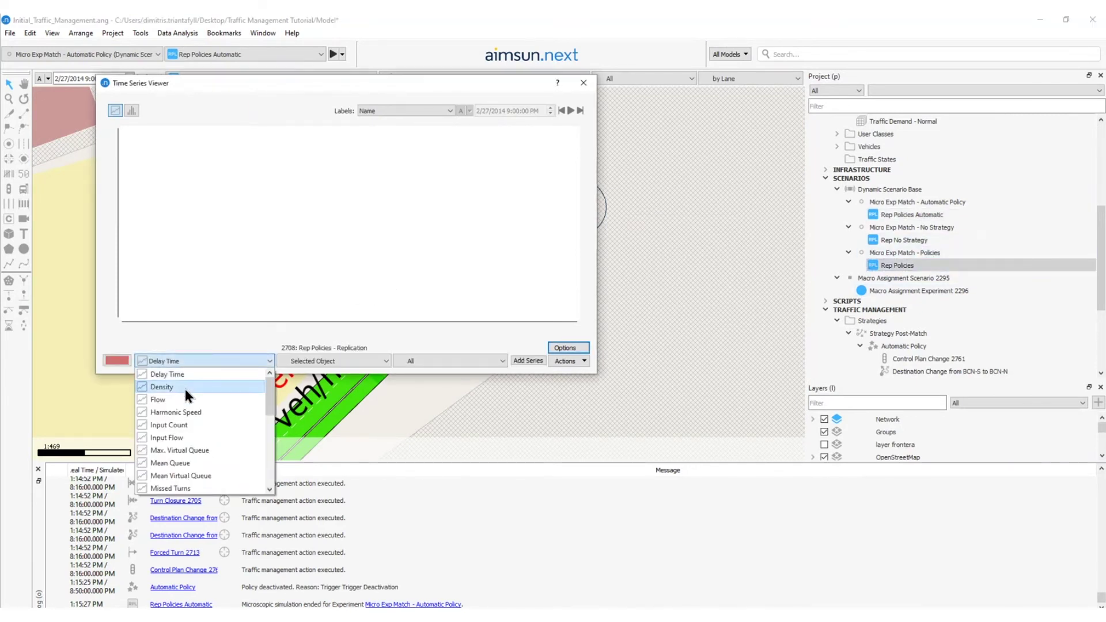
pyautogui.click(184, 386)
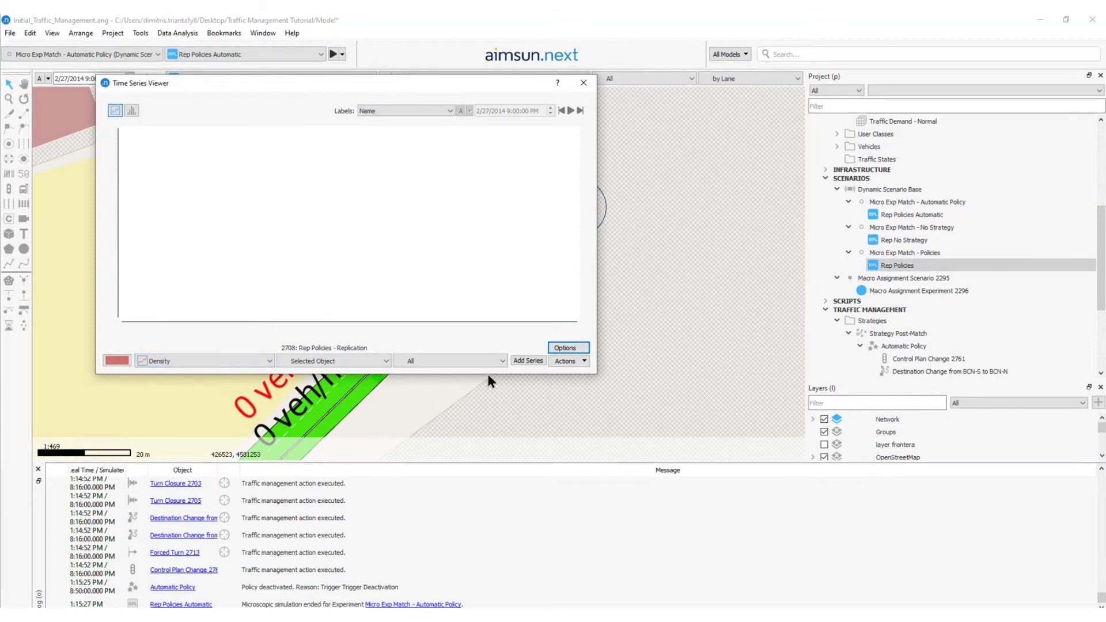
pyautogui.click(524, 362)
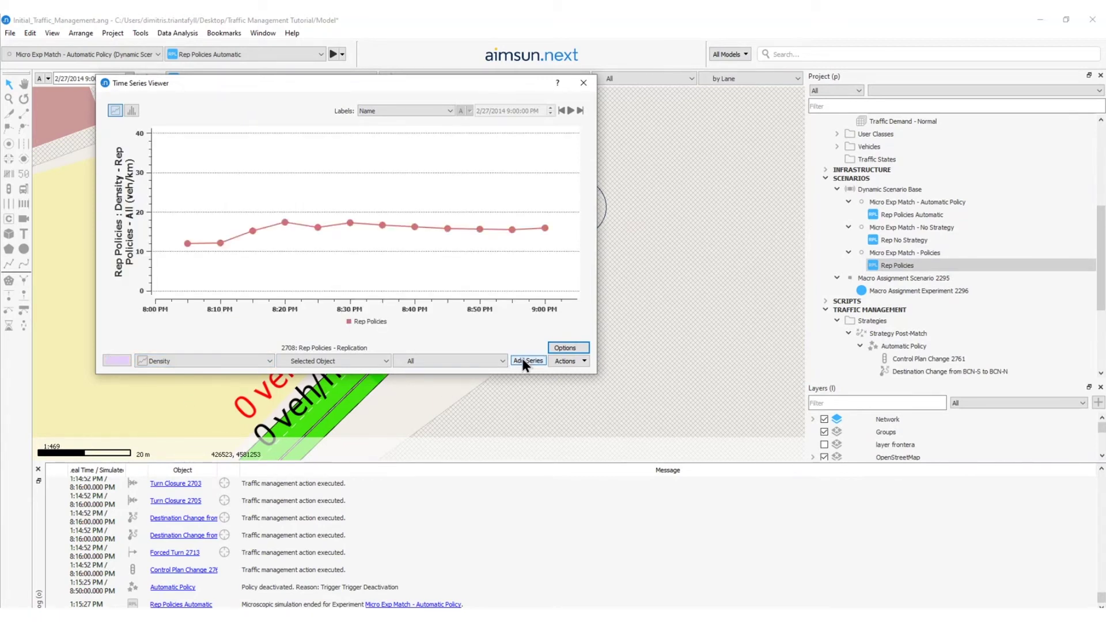
# Add the Density series of Rep Policies Automatic in blue (#0000ff) to compare it with Rep Policies
pyautogui.click(915, 210)
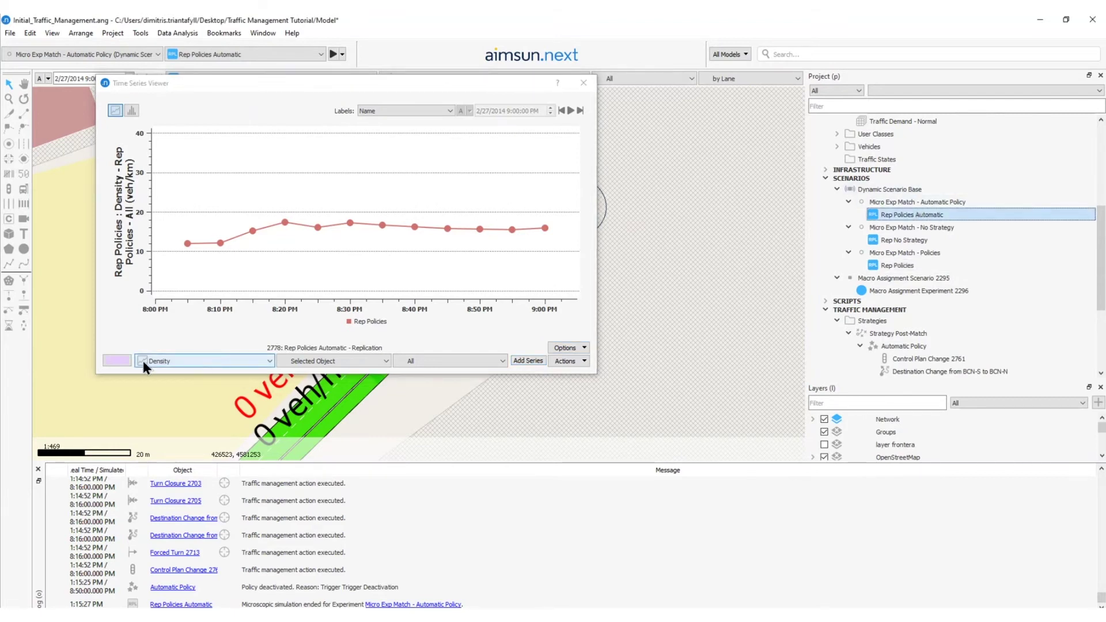
pyautogui.click(125, 361)
pyautogui.click(210, 171)
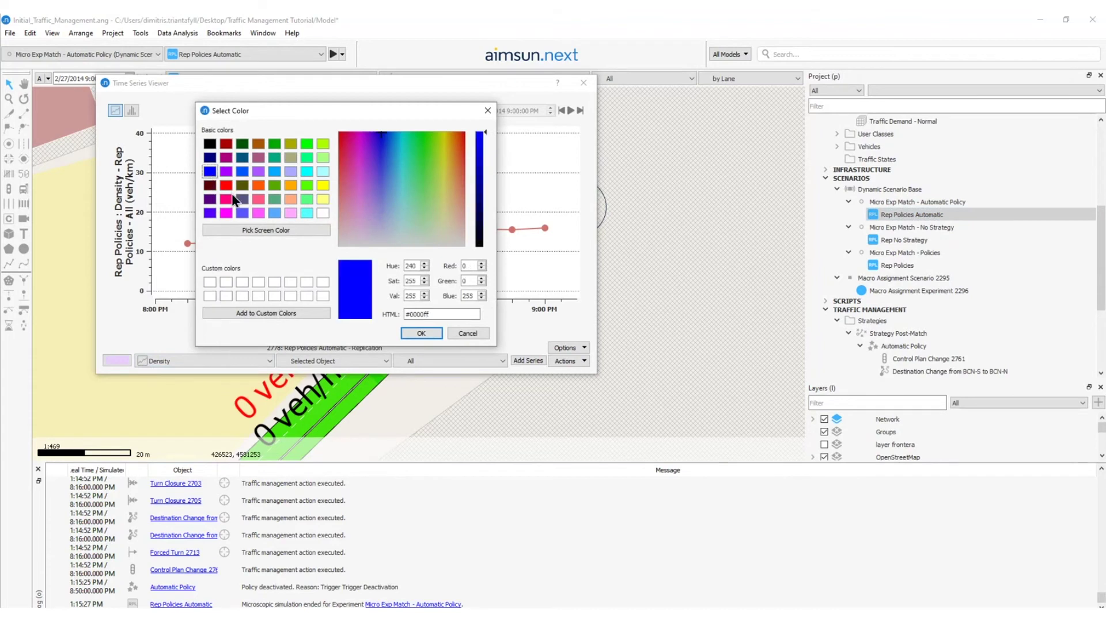
pyautogui.click(421, 333)
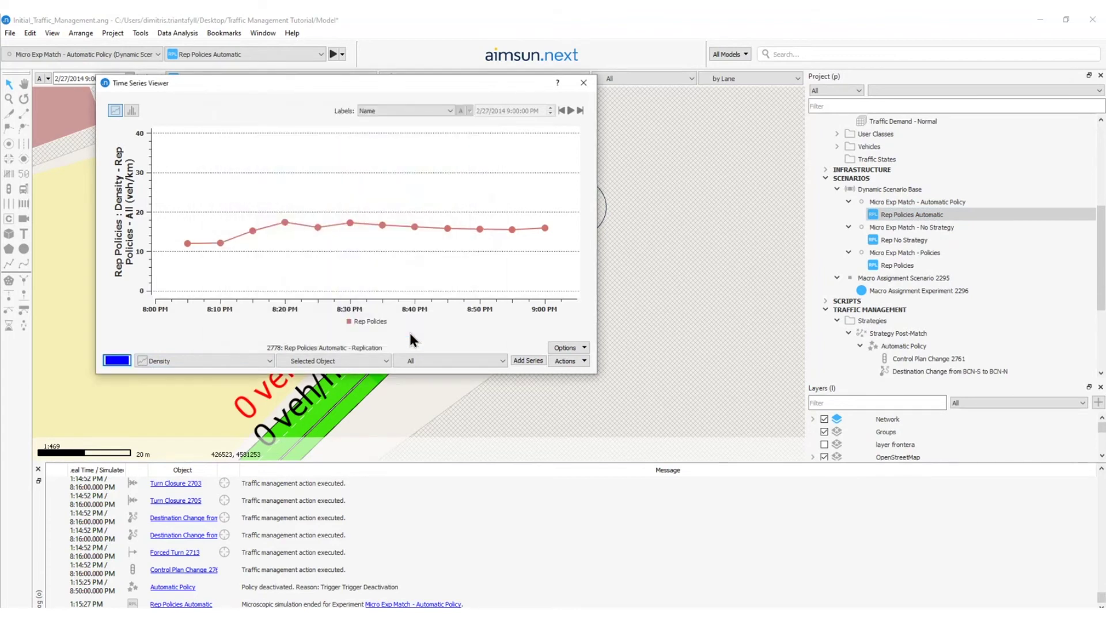
pyautogui.click(529, 361)
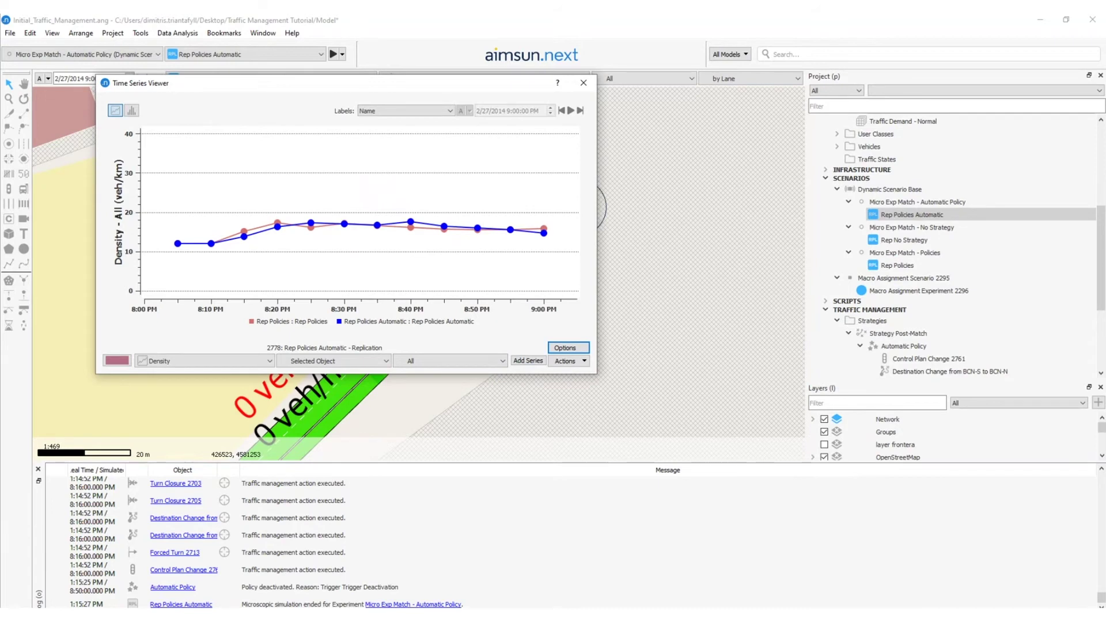
pyautogui.click(132, 111)
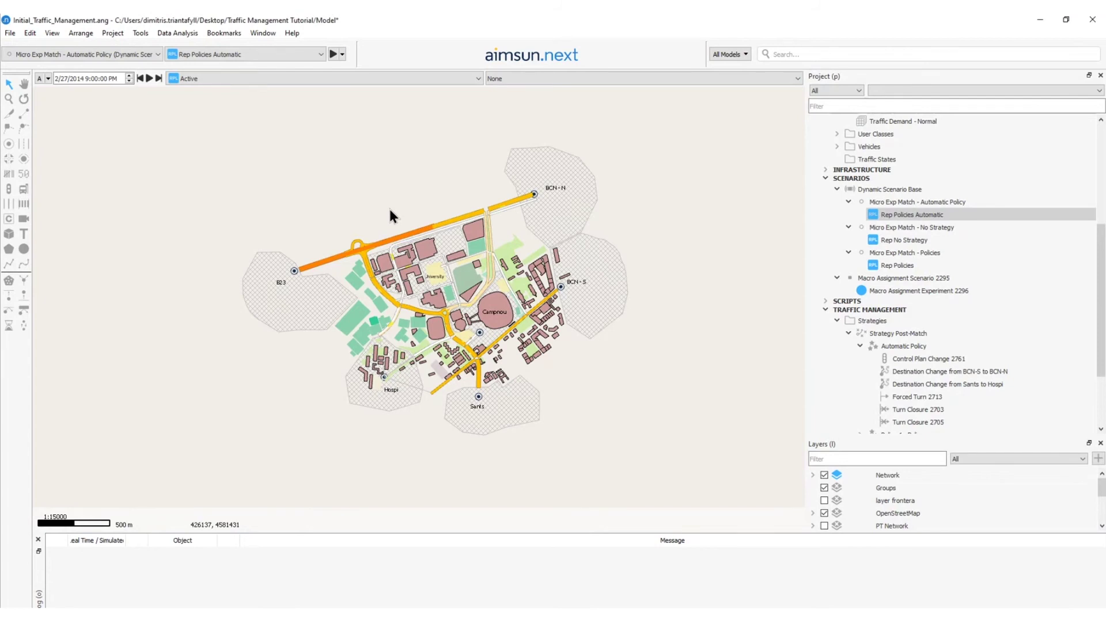
# Find the section with ID 1930 and locate it in the 2D view
pyautogui.hotkey('ctrl', 'f')
pyautogui.moveTo(404, 192); pyautogui.dragTo(250, 166)
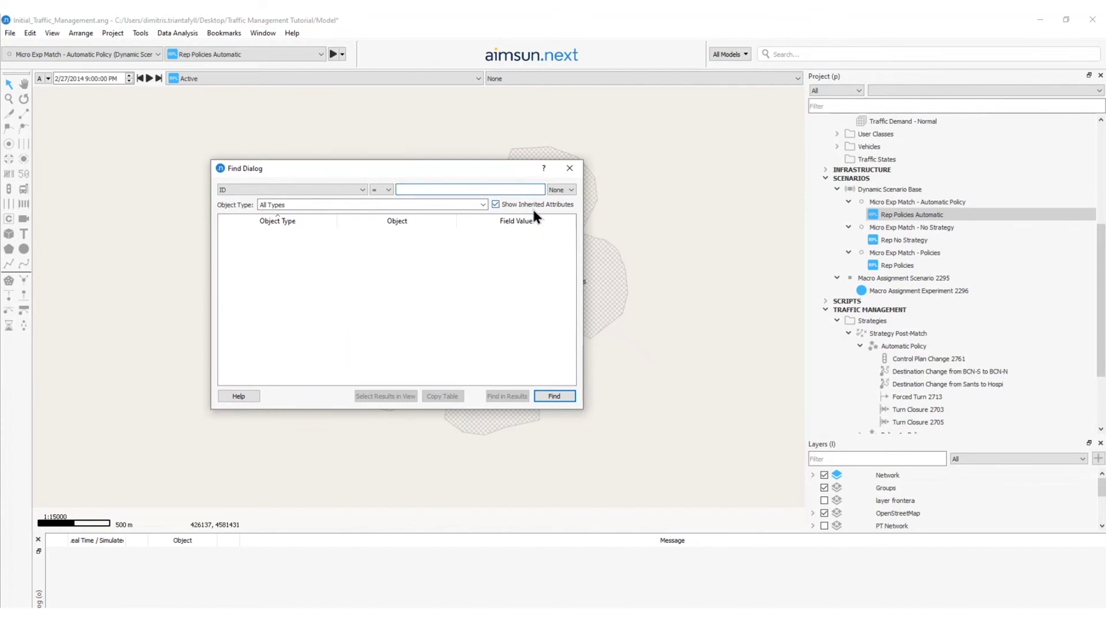
pyautogui.write('1930')
pyautogui.press('Return')
pyautogui.doubleClick(460, 236)
pyautogui.click(372, 328)
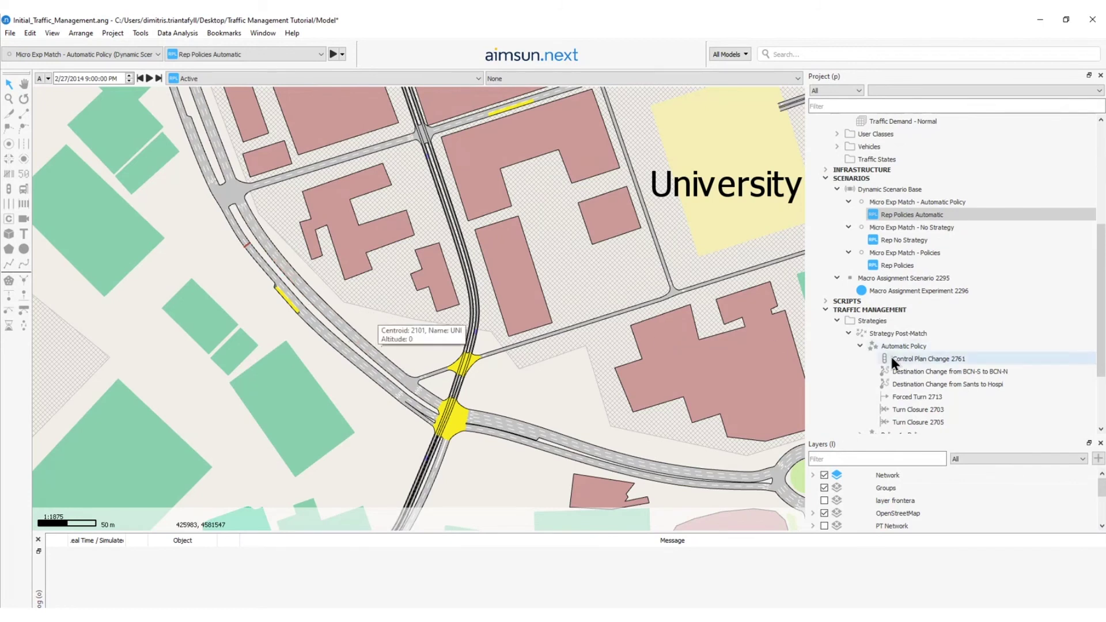
# Create a new traffic condition under Traffic Management and add a Periodic Section Incident to it
pyautogui.rightClick(852, 309)
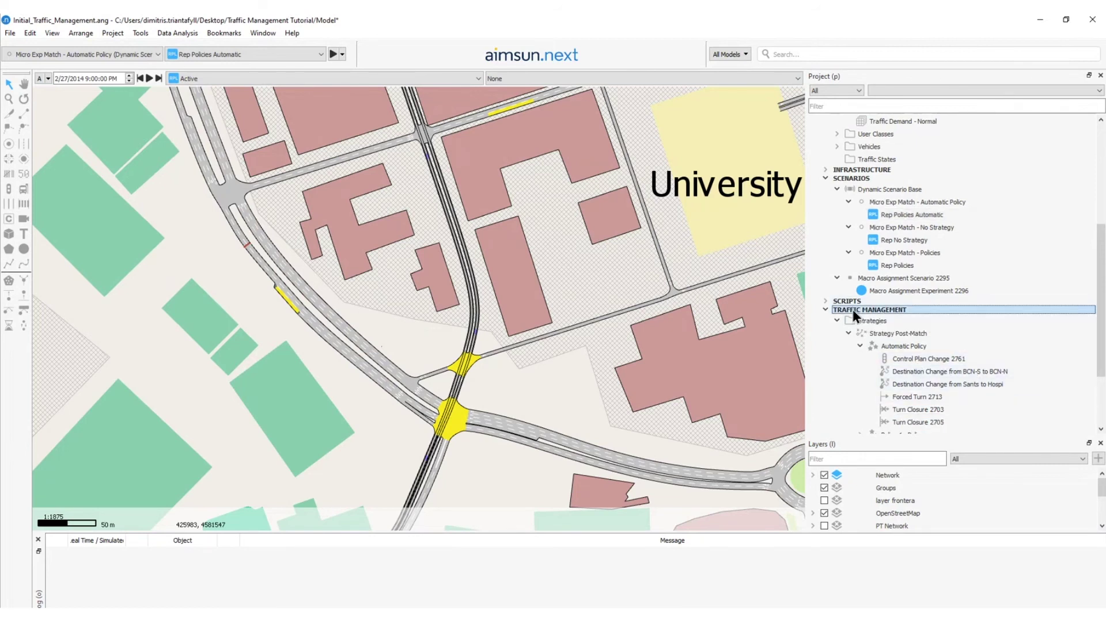
pyautogui.moveTo(869, 314)
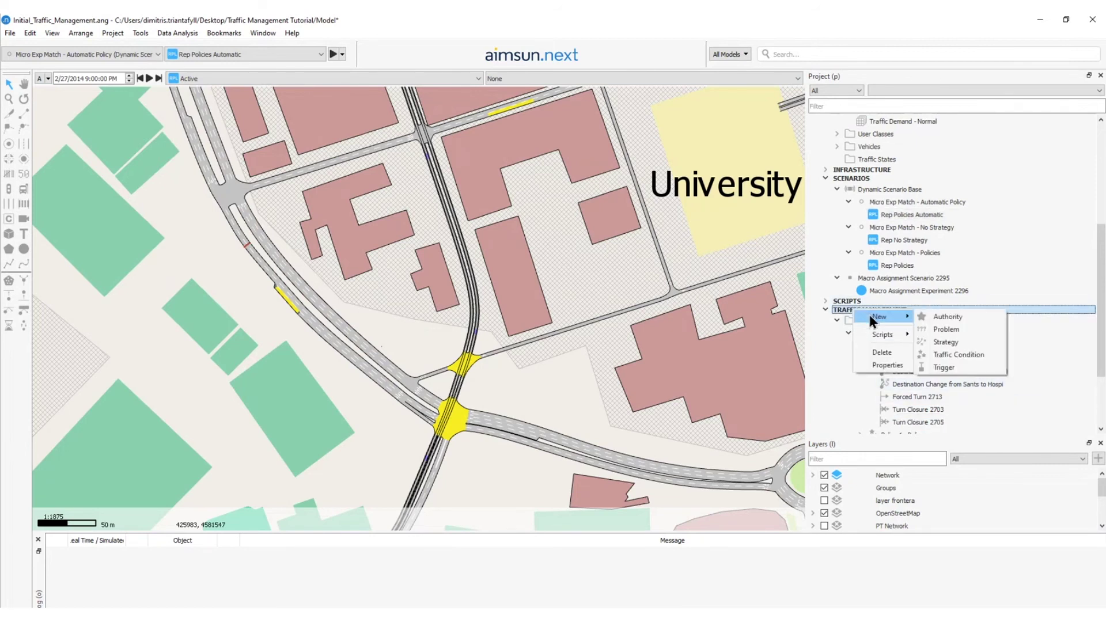
pyautogui.click(956, 354)
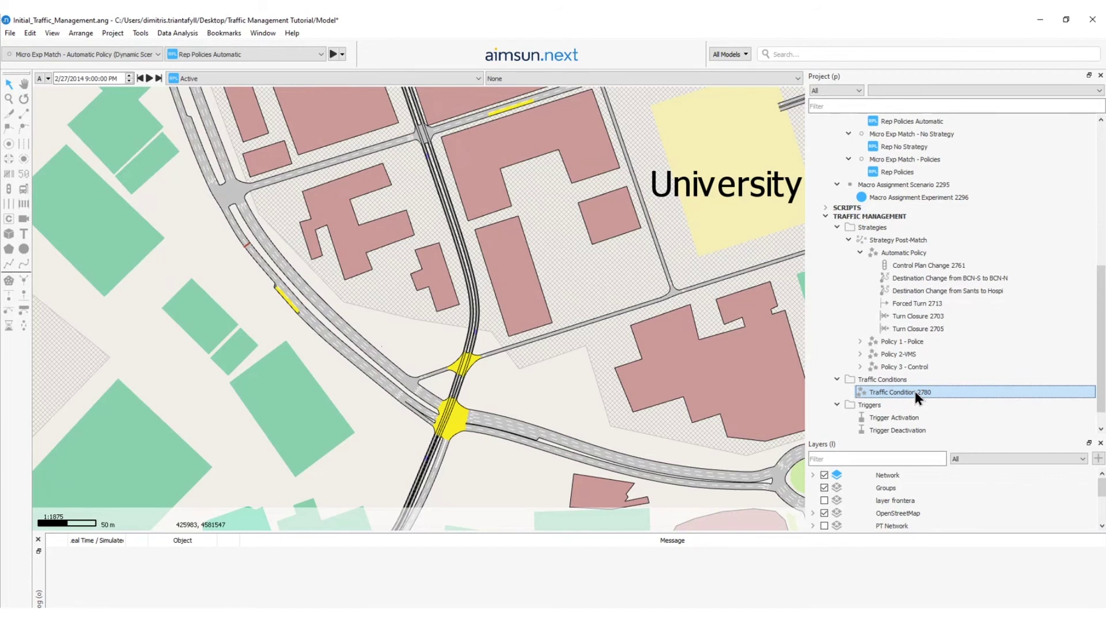
pyautogui.rightClick(915, 392)
pyautogui.moveTo(930, 399)
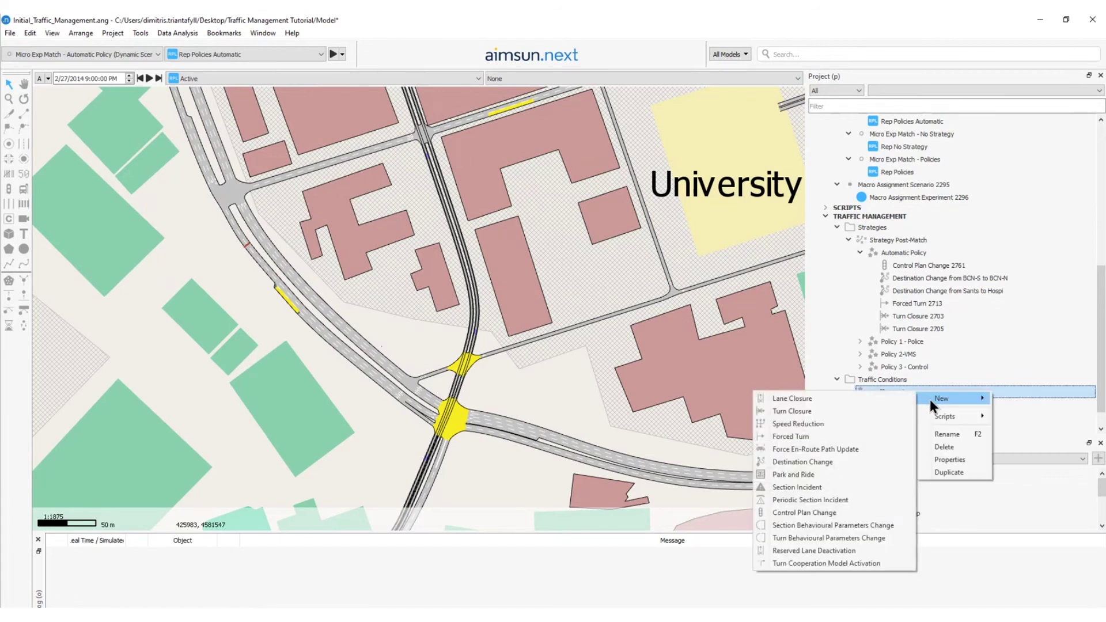
pyautogui.click(814, 498)
# Open the new periodic section incident and locate it on section 1930
pyautogui.doubleClick(897, 405)
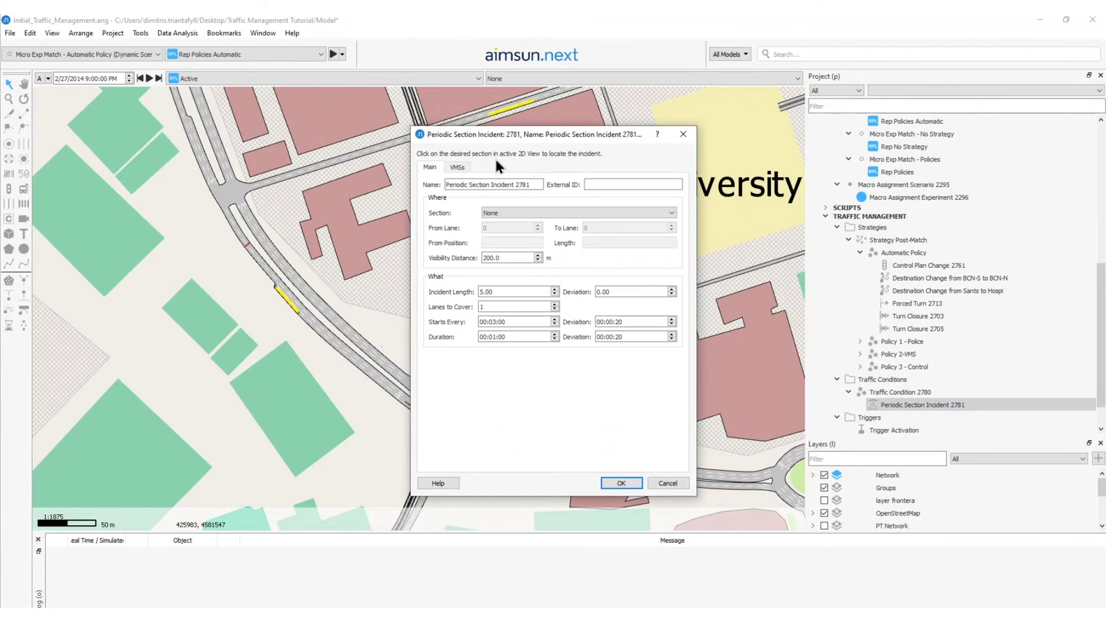
pyautogui.moveTo(547, 135); pyautogui.dragTo(584, 131)
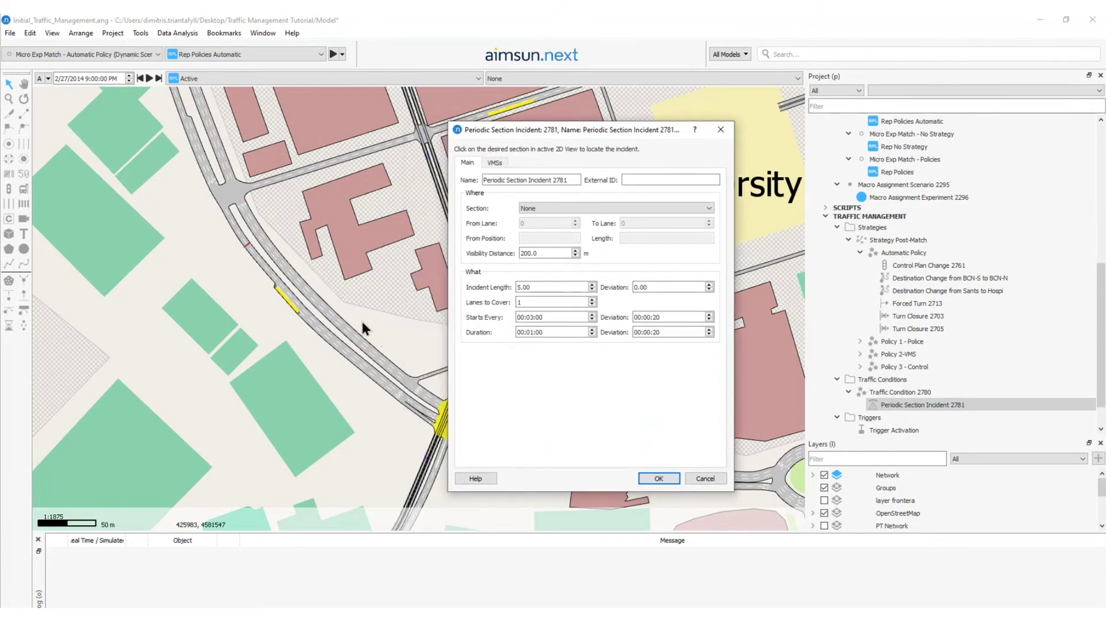
pyautogui.click(344, 323)
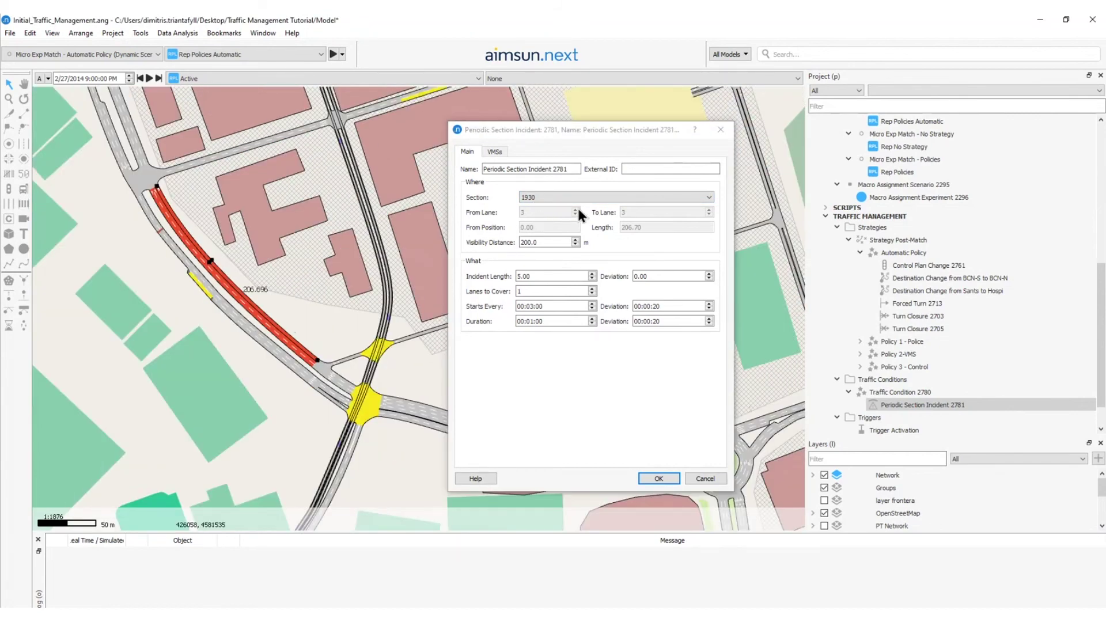
# Set the periodic incident to start every 00:01:00, keeping both deviations at 00:00:20 and the duration at 00:01:00
pyautogui.click(525, 242)
pyautogui.moveTo(546, 242); pyautogui.dragTo(508, 284)
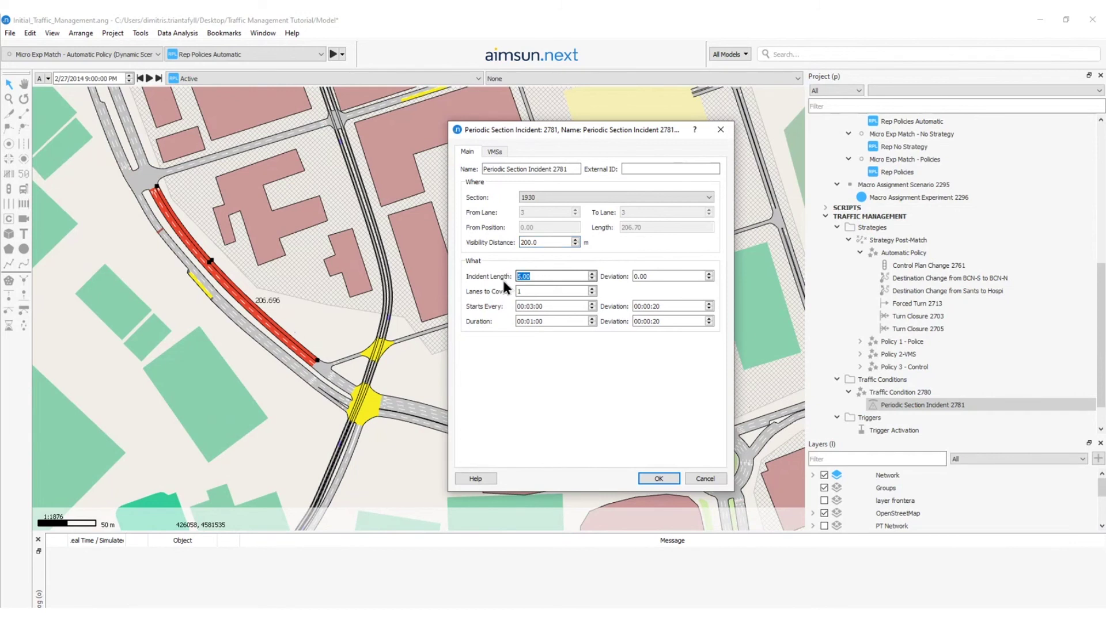
pyautogui.doubleClick(530, 306)
pyautogui.write('1')
pyautogui.click(540, 346)
pyautogui.click(545, 305)
pyautogui.click(658, 306)
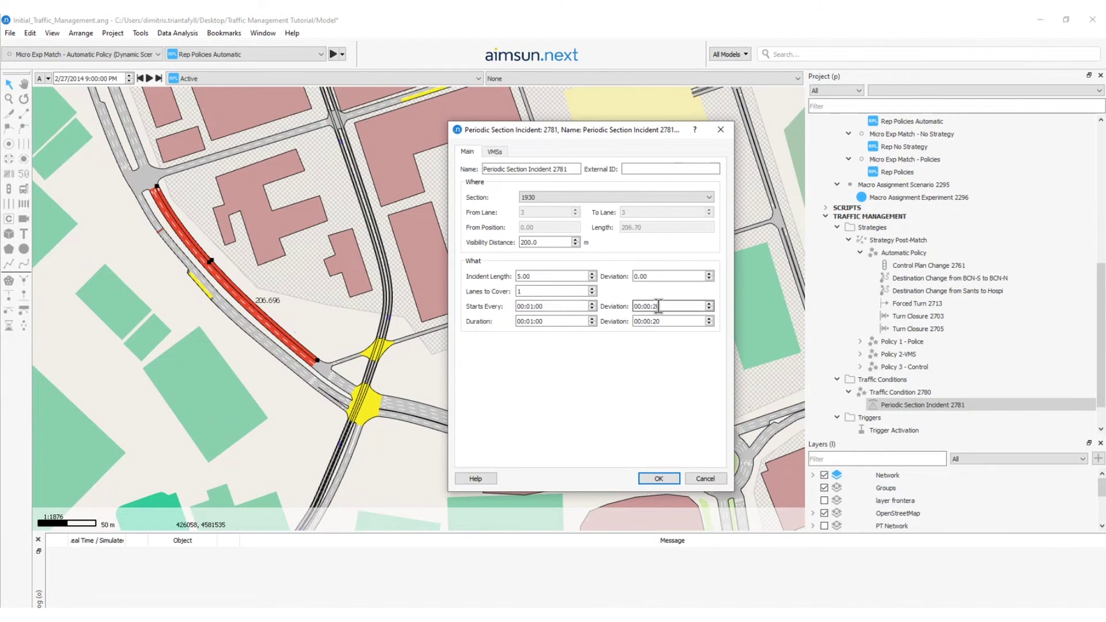
pyautogui.click(562, 320)
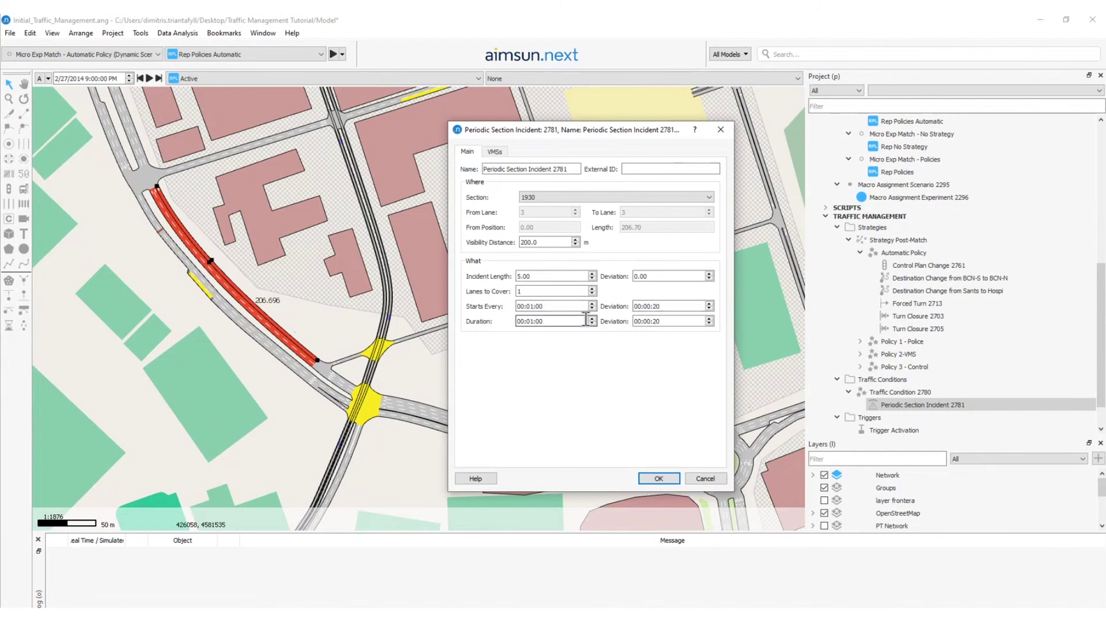
pyautogui.click(640, 321)
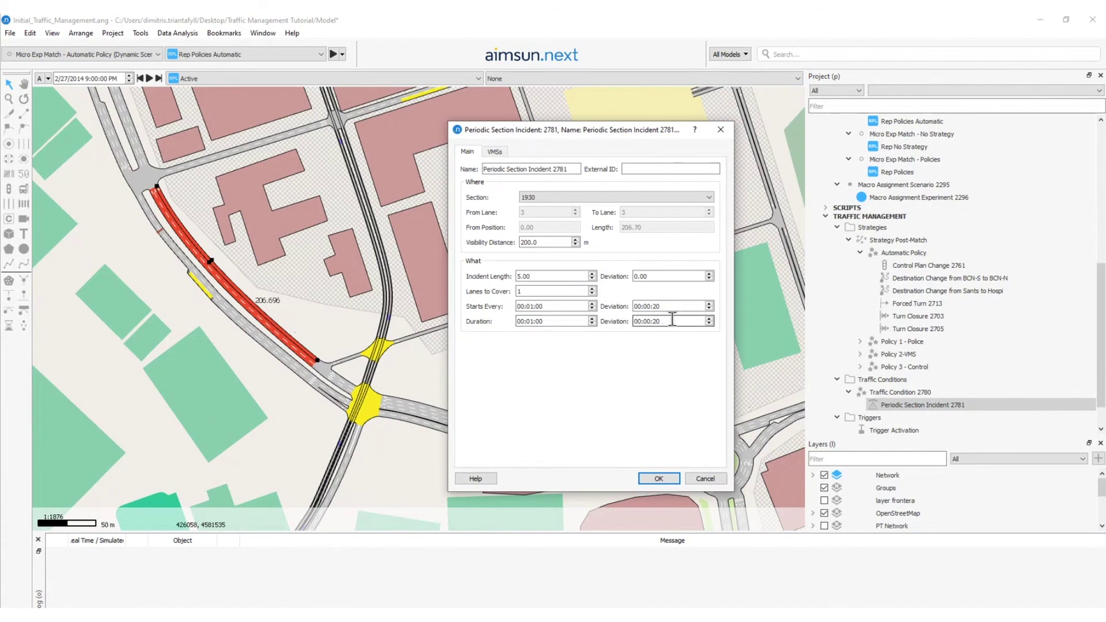
# Shorten the incident zone on section 1930 from both ends and save the periodic section incident
pyautogui.click(164, 195)
pyautogui.scroll(2, 164, 195)
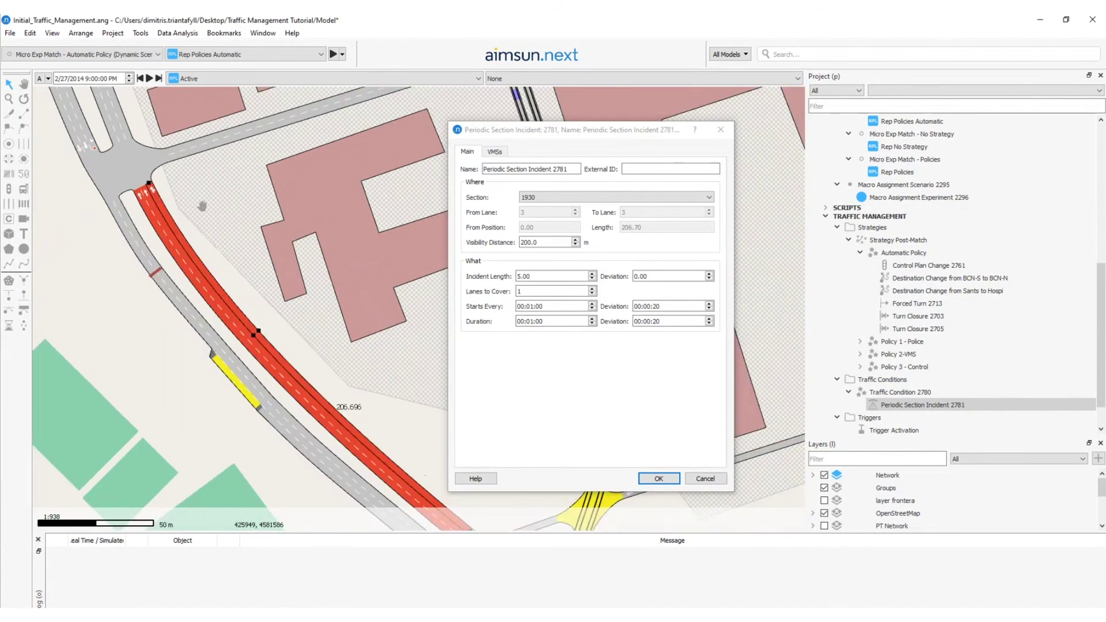
pyautogui.moveTo(202, 206); pyautogui.dragTo(107, 164)
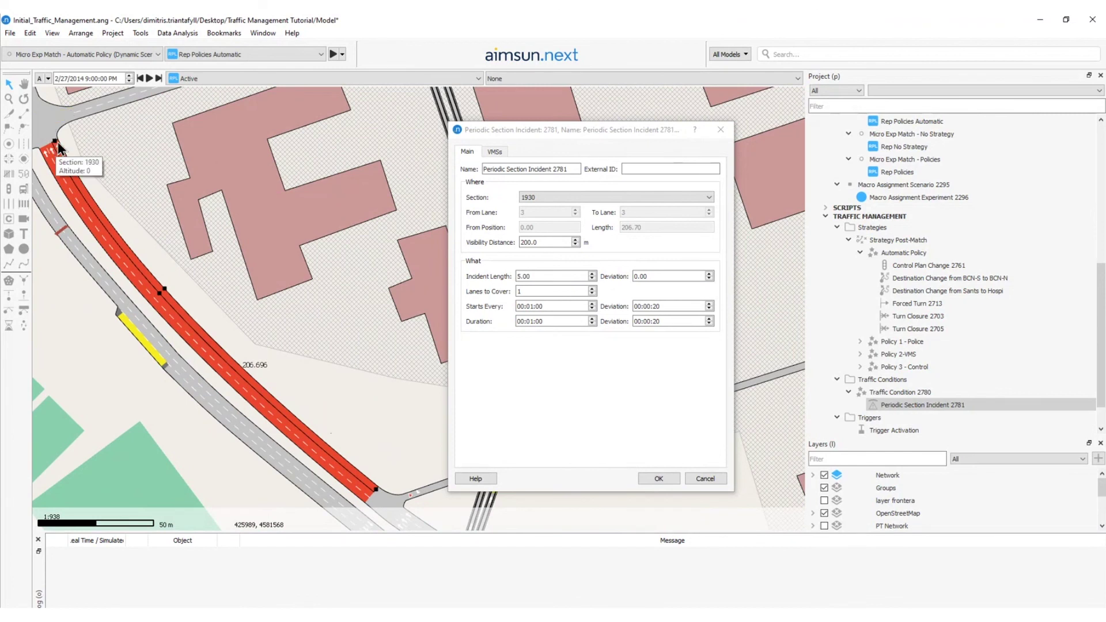
pyautogui.moveTo(58, 147); pyautogui.dragTo(72, 175)
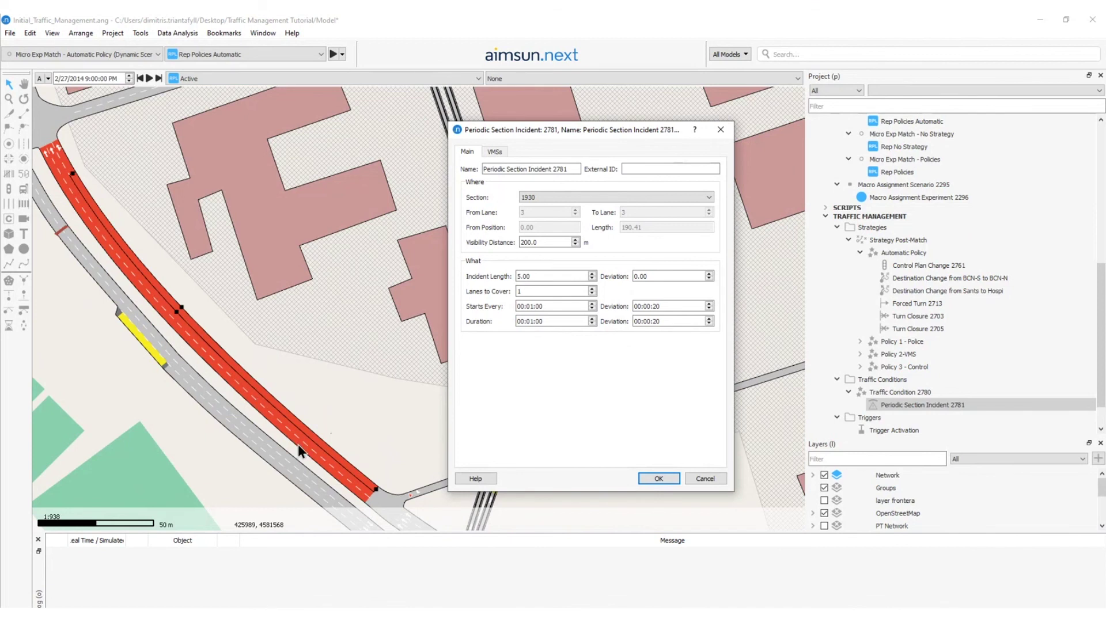
pyautogui.moveTo(374, 491); pyautogui.dragTo(298, 423)
pyautogui.click(658, 478)
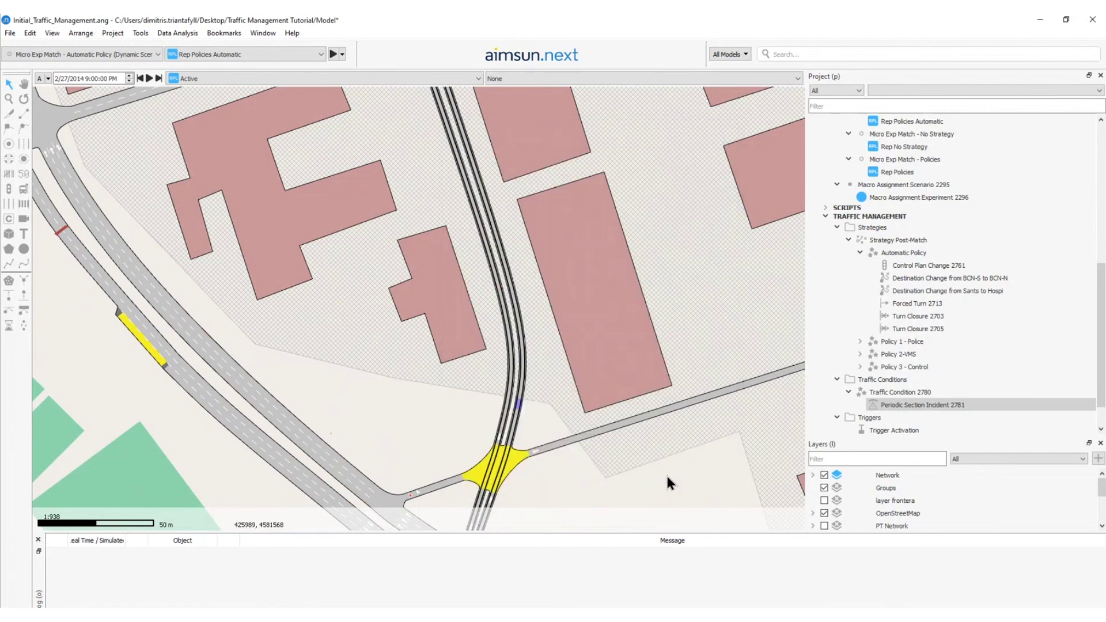
# Activate the new traffic condition in Dynamic Scenario Base's strategies and conditions and save the scenario
pyautogui.scroll(2, 887, 258)
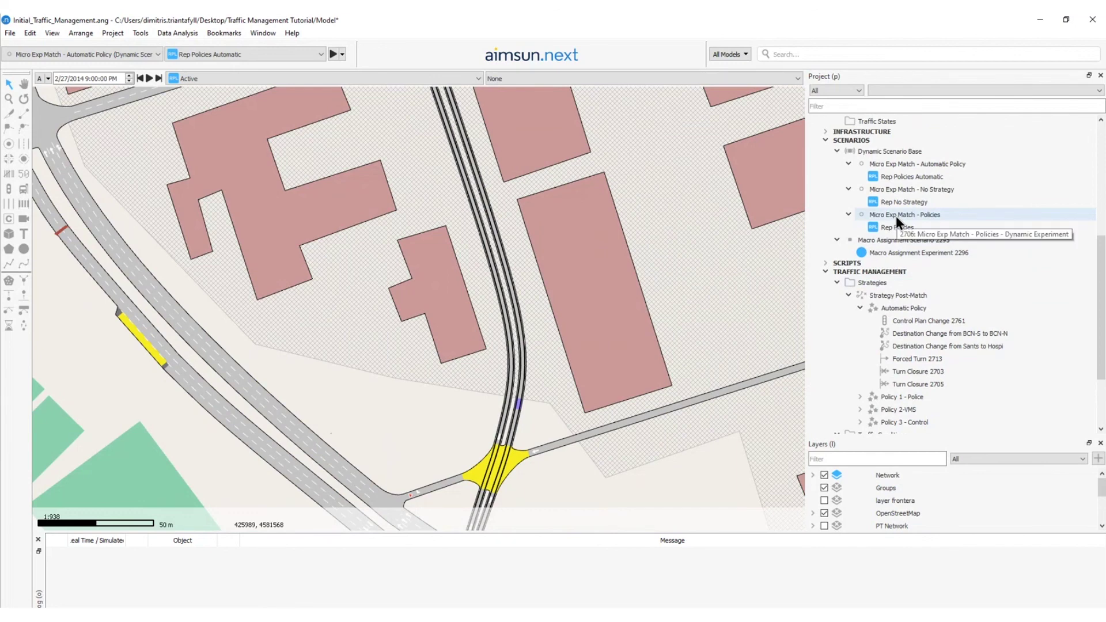
pyautogui.doubleClick(890, 151)
pyautogui.click(499, 122)
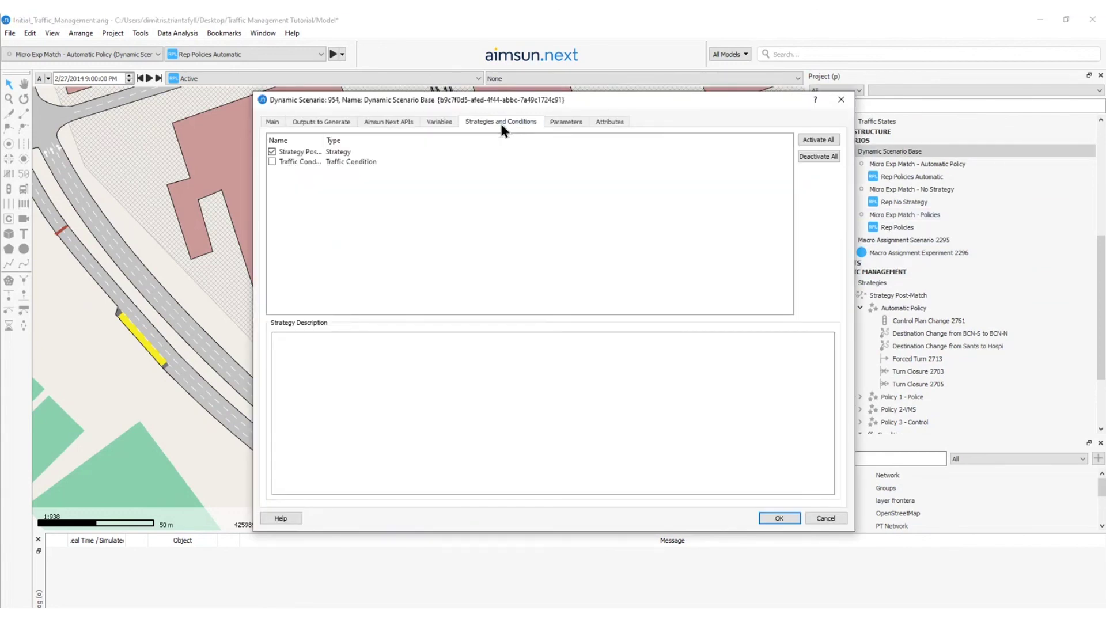
pyautogui.click(272, 162)
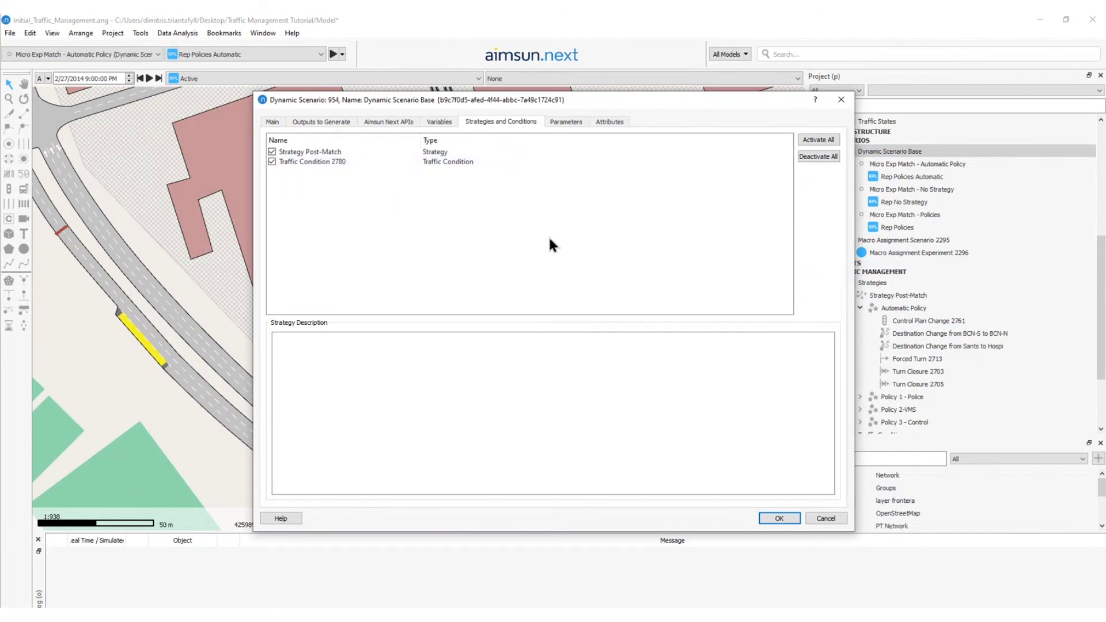
pyautogui.click(770, 519)
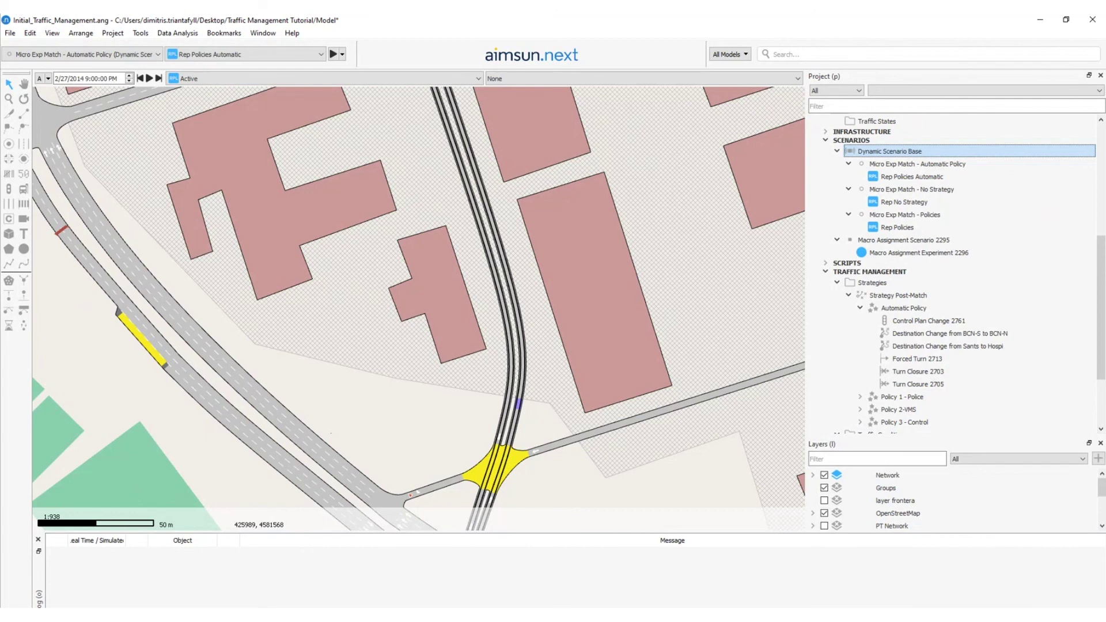
# Run the animated simulation of Rep No Strategy, pausing and resuming it to observe the incident on section 1930
pyautogui.click(889, 201)
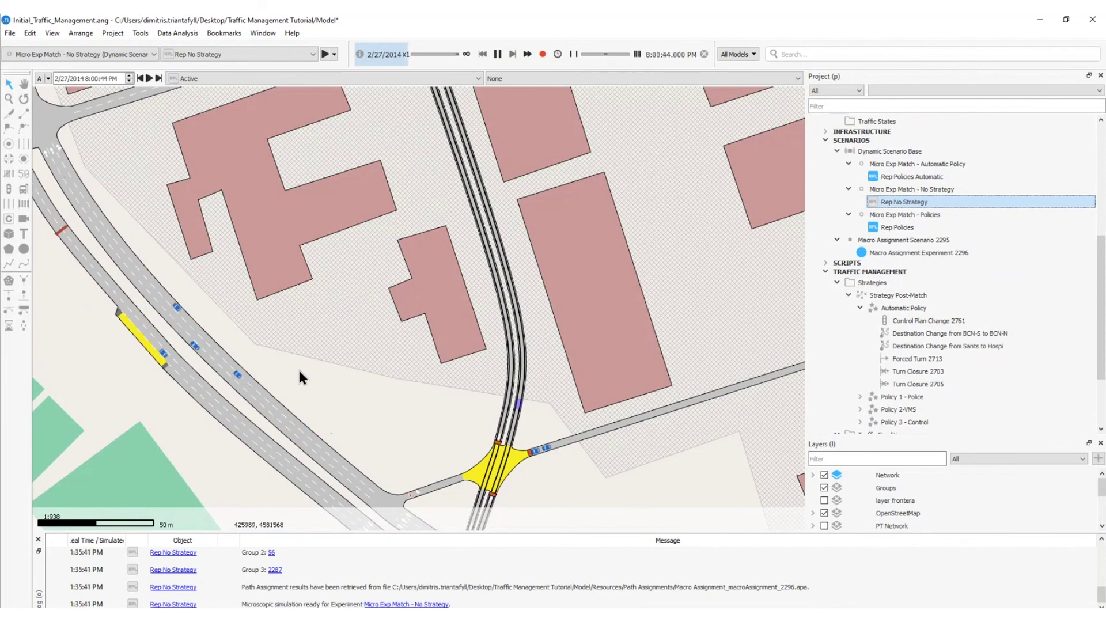
pyautogui.click(497, 54)
pyautogui.click(497, 54)
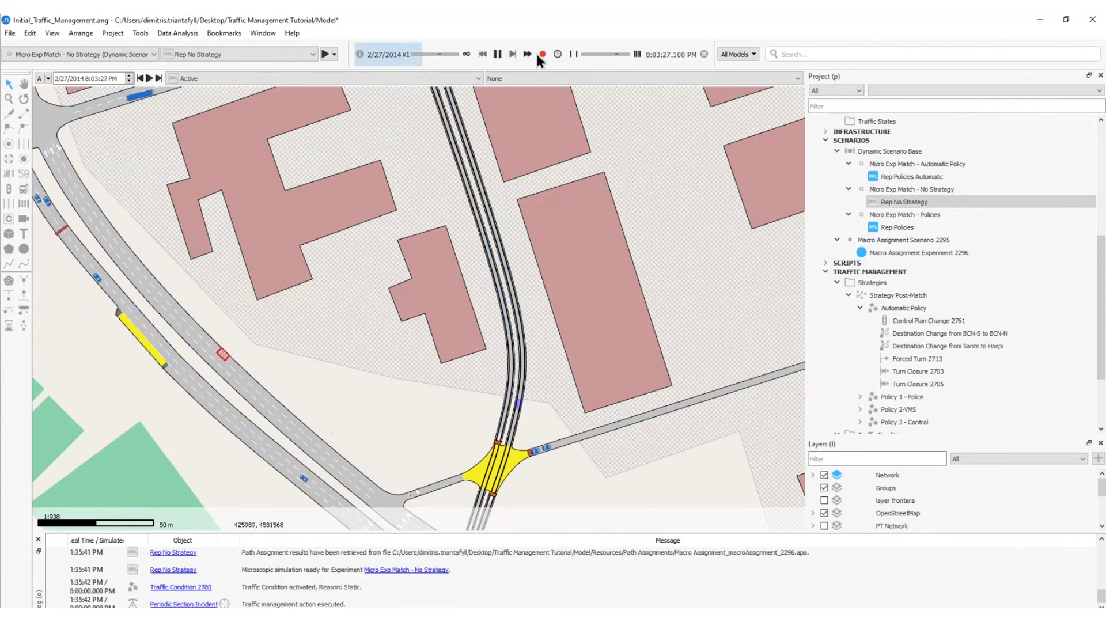